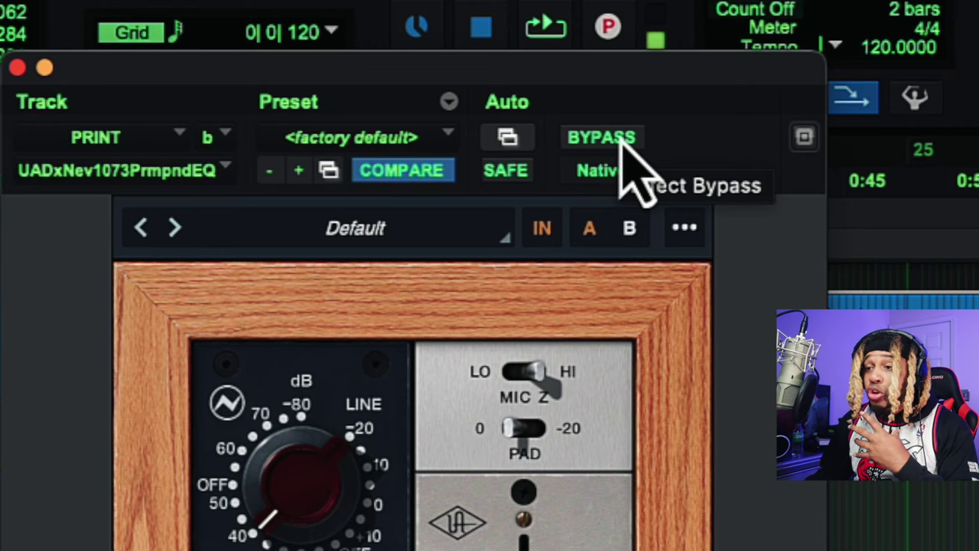
Step: Compare the PRINT track's Neve 1073 bypassed and active, and try different mic gain positions on its red knob
click(626, 146)
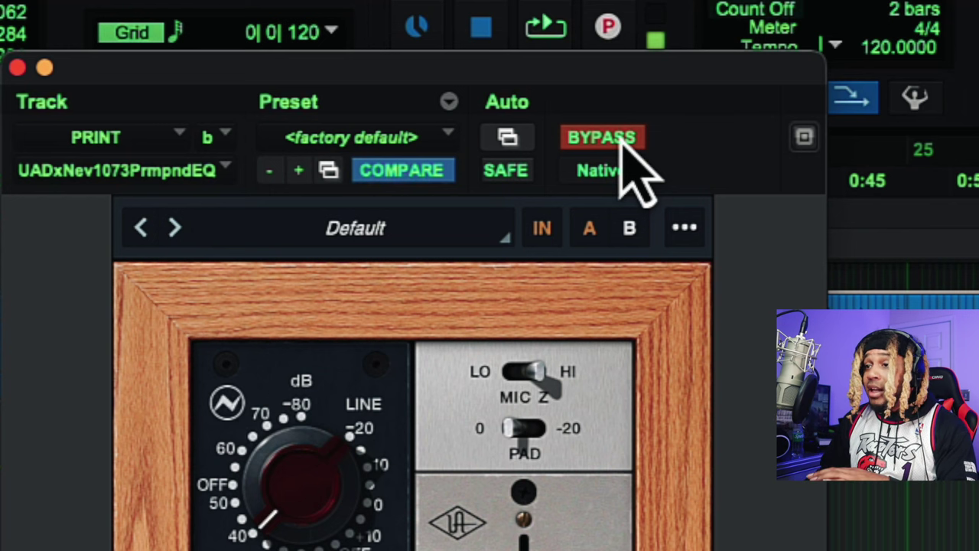
click(626, 145)
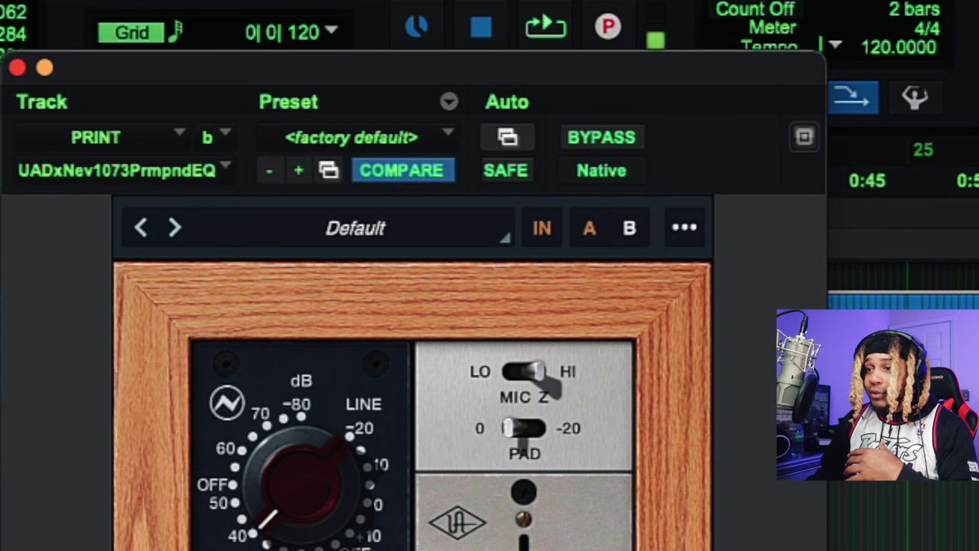
drag(310, 536, 314, 546)
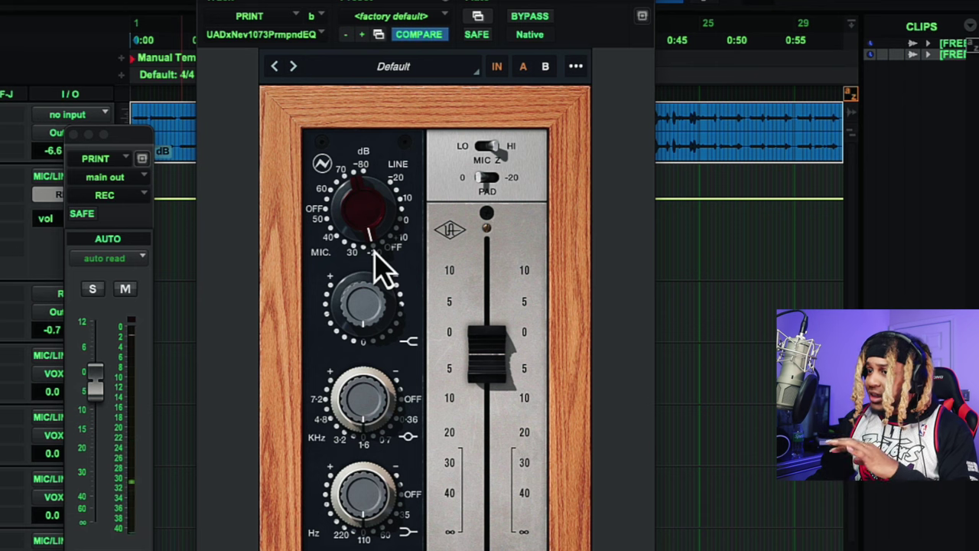
drag(366, 257, 332, 233)
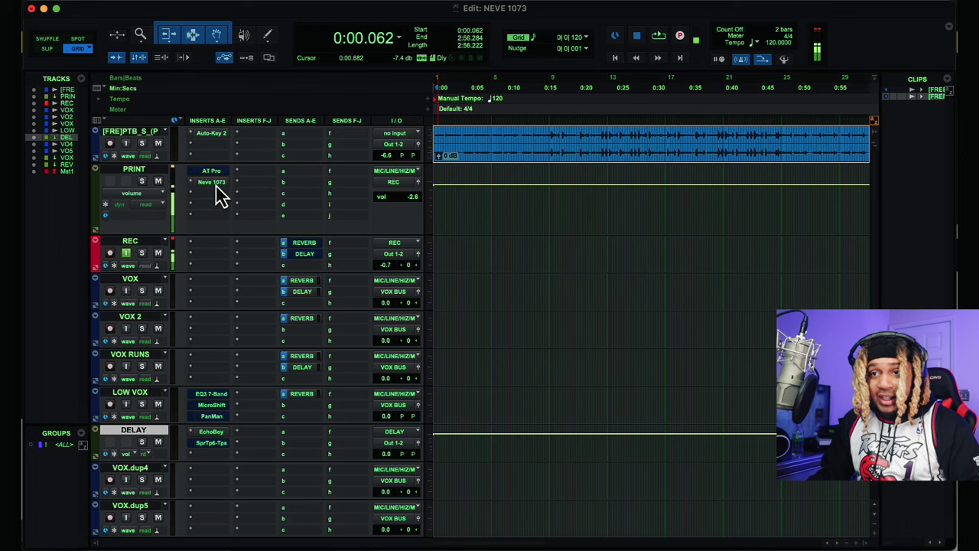
Step: Copy the Neve 1073 insert from PRINT to REC and place its open, unpinned plug-in window clear of the track controls
drag(217, 193, 216, 257)
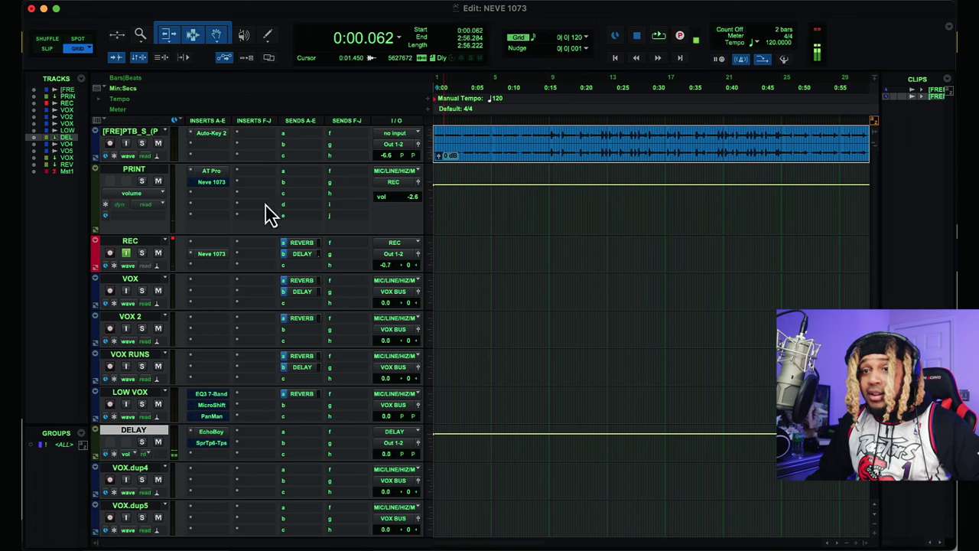
click(215, 253)
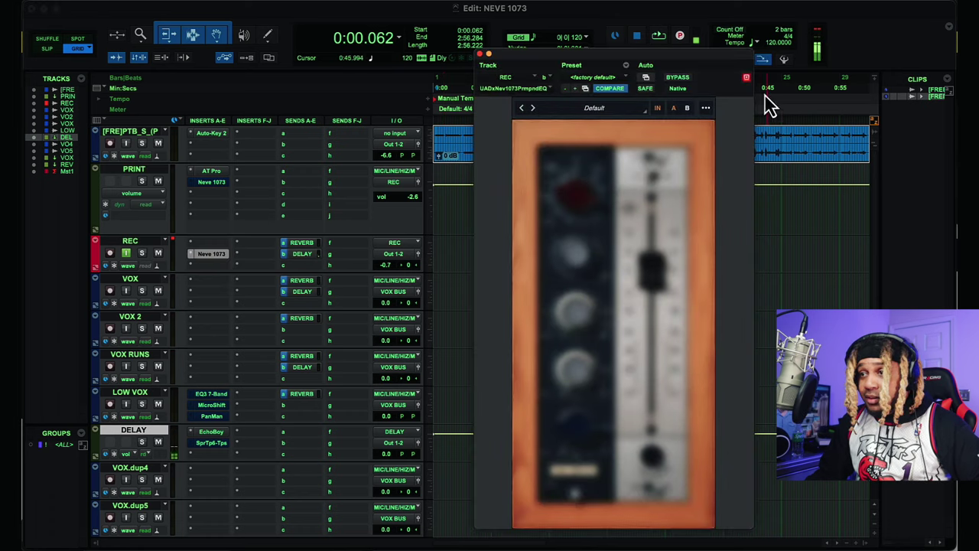
click(746, 78)
drag(719, 65, 845, 62)
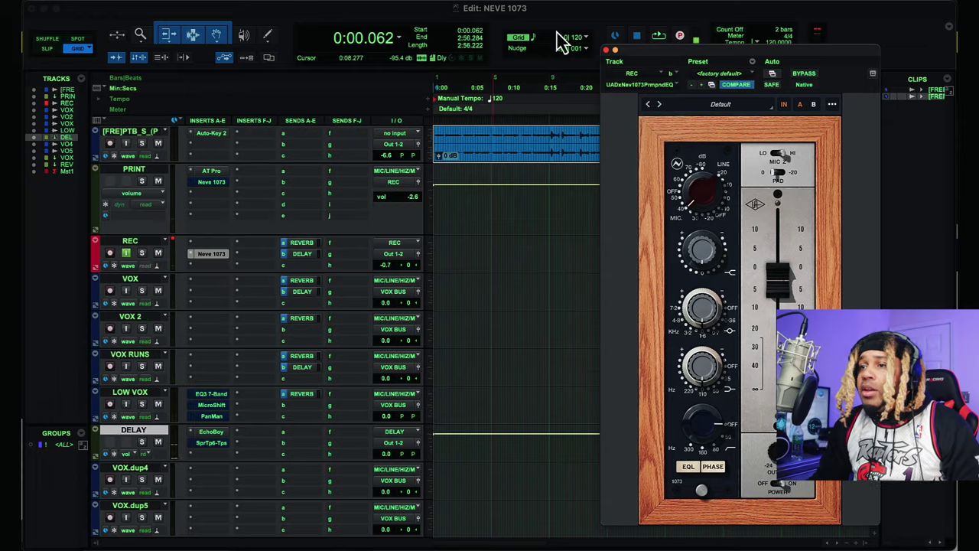
drag(646, 61, 765, 48)
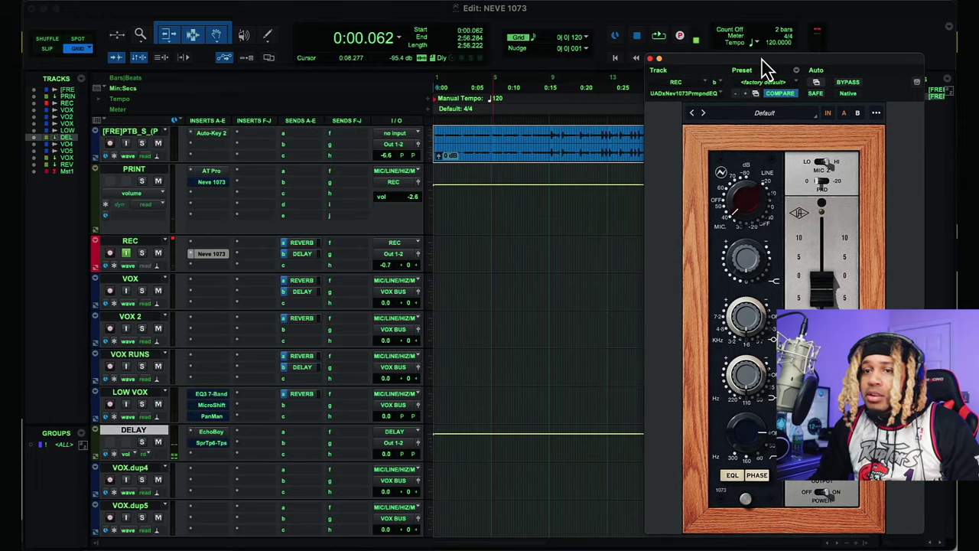
Step: Record-enable the REC track and start recording a vocal take from the beginning of the session
click(110, 252)
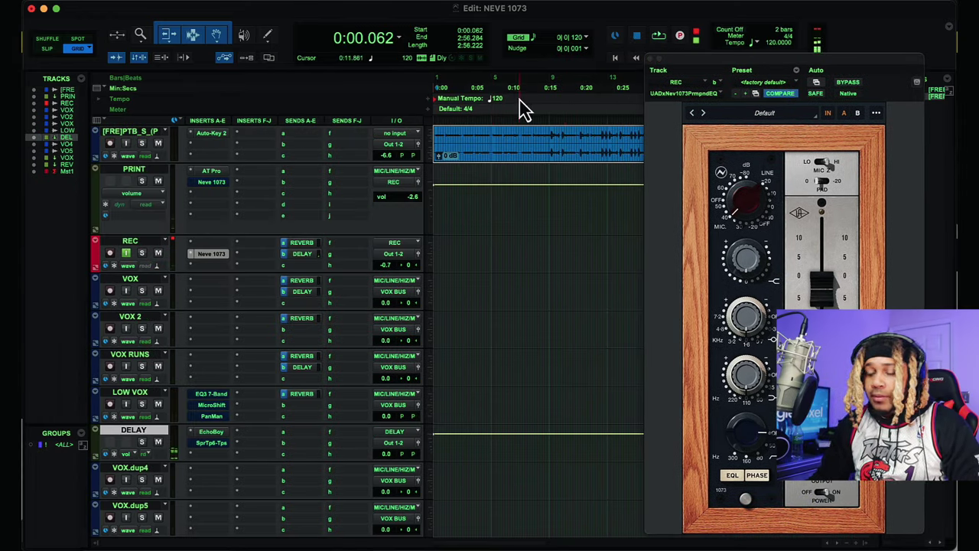
drag(270, 188, 357, 138)
key(super+space)
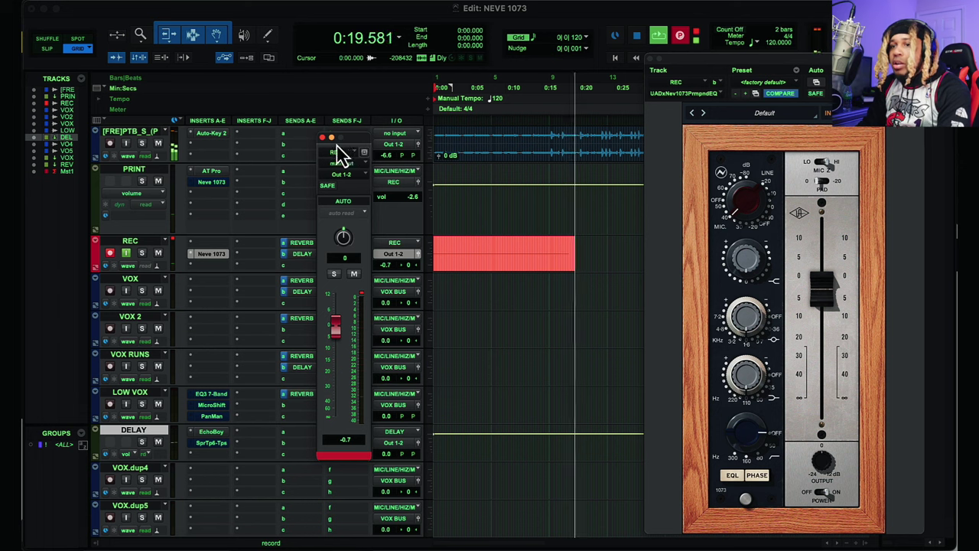
click(322, 138)
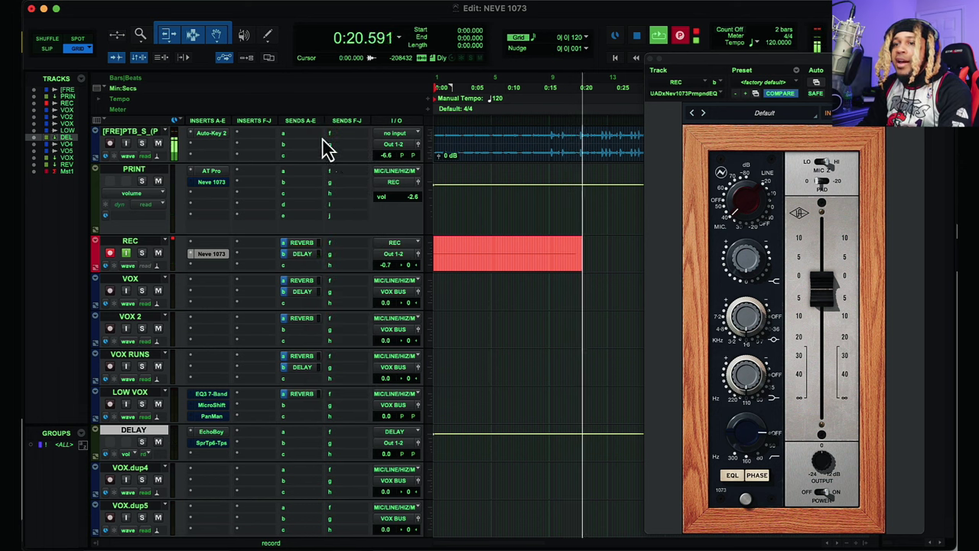
Step: Show the PRINT and REC output faders in separate windows side by side to compare their levels while recording
click(418, 183)
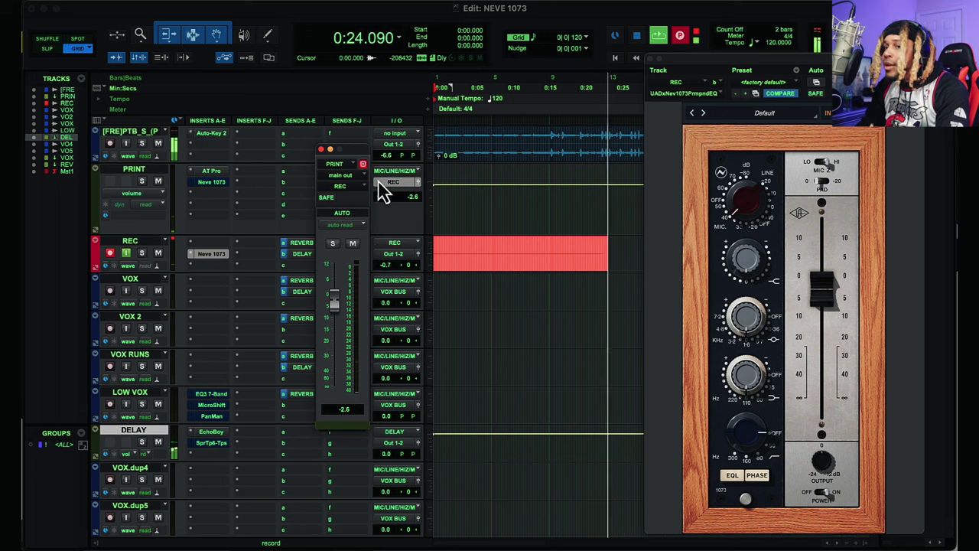
drag(358, 162, 339, 167)
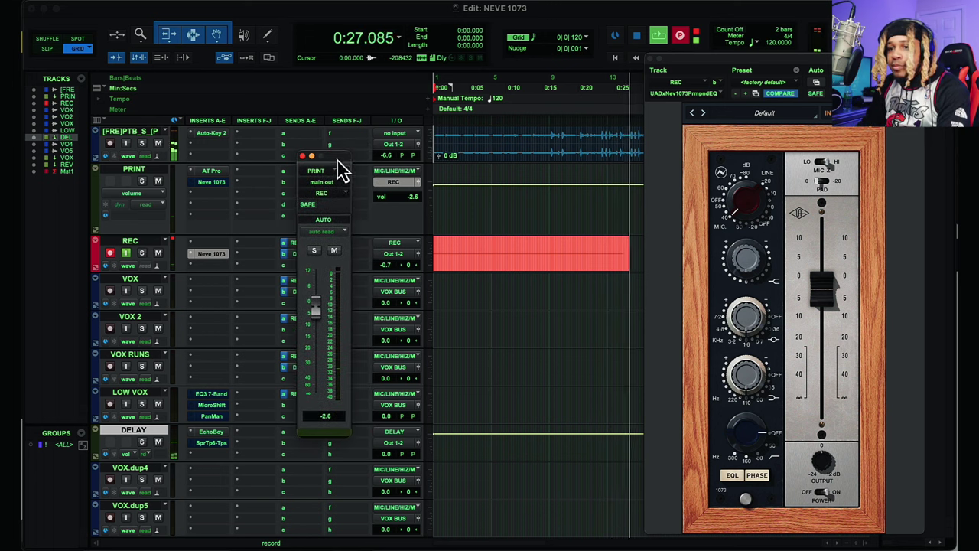
click(417, 255)
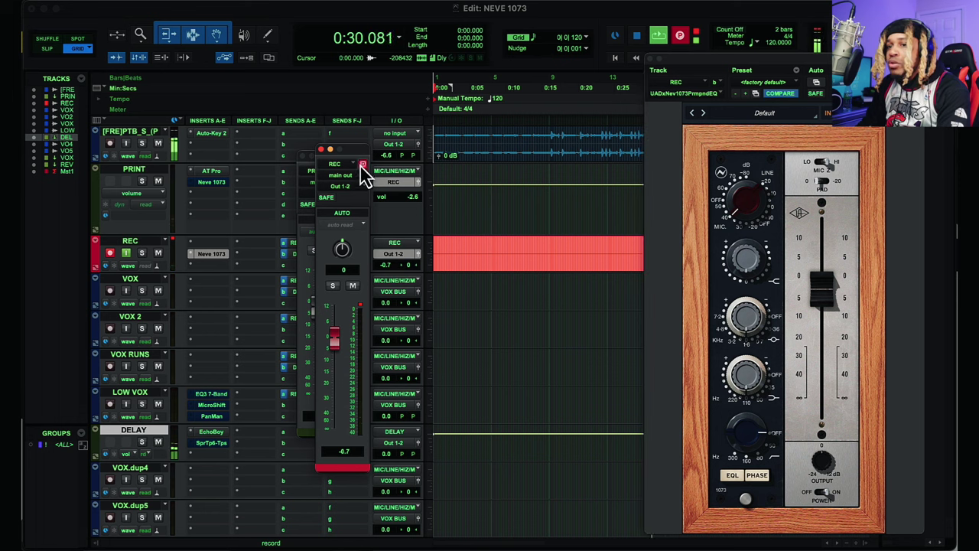
drag(356, 152, 510, 179)
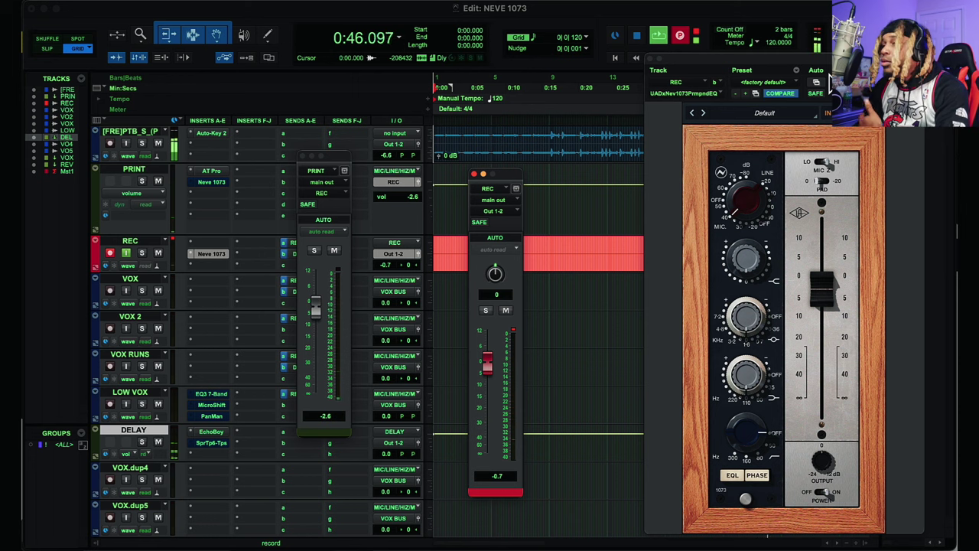
drag(819, 66, 824, 75)
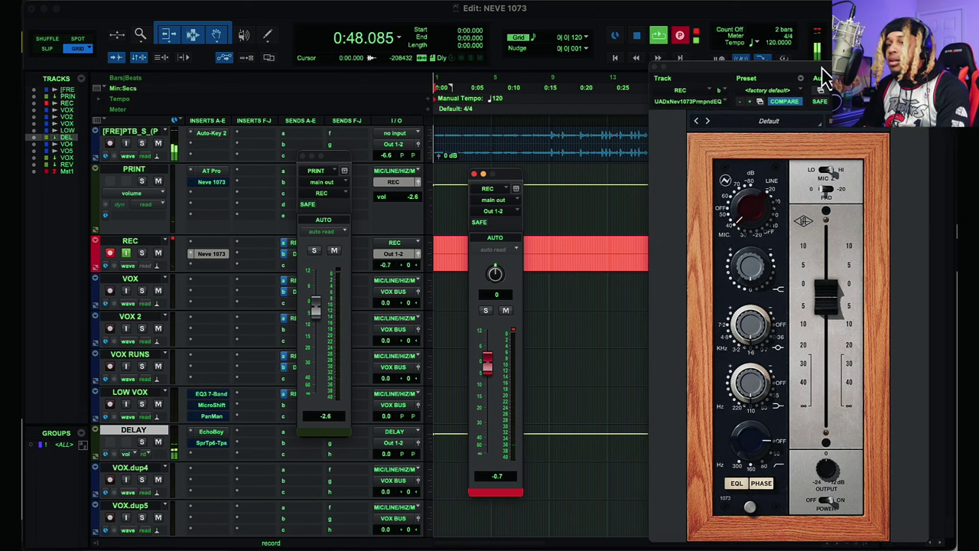
Step: Stop the recording and close both output fader windows and the Neve 1073 window
scroll(524, 191, down, 1)
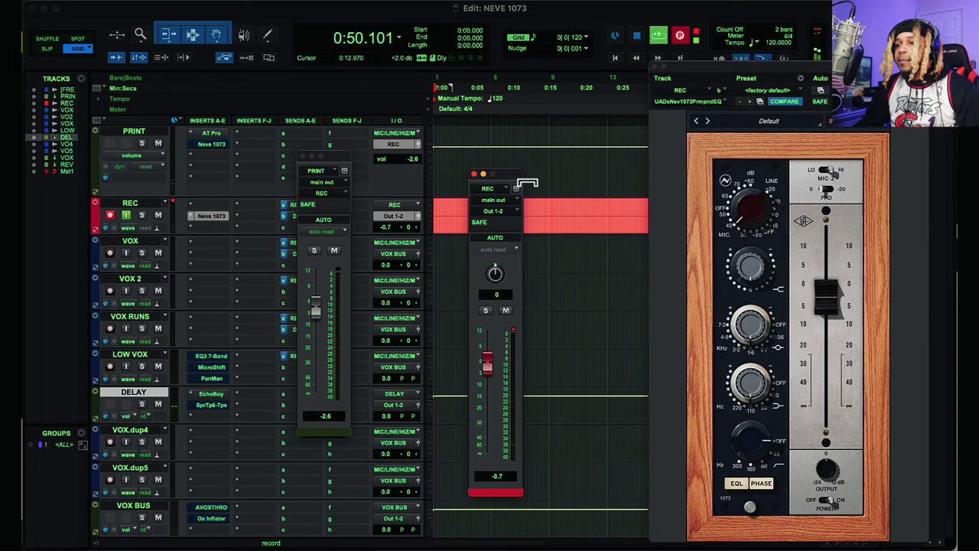
key(space)
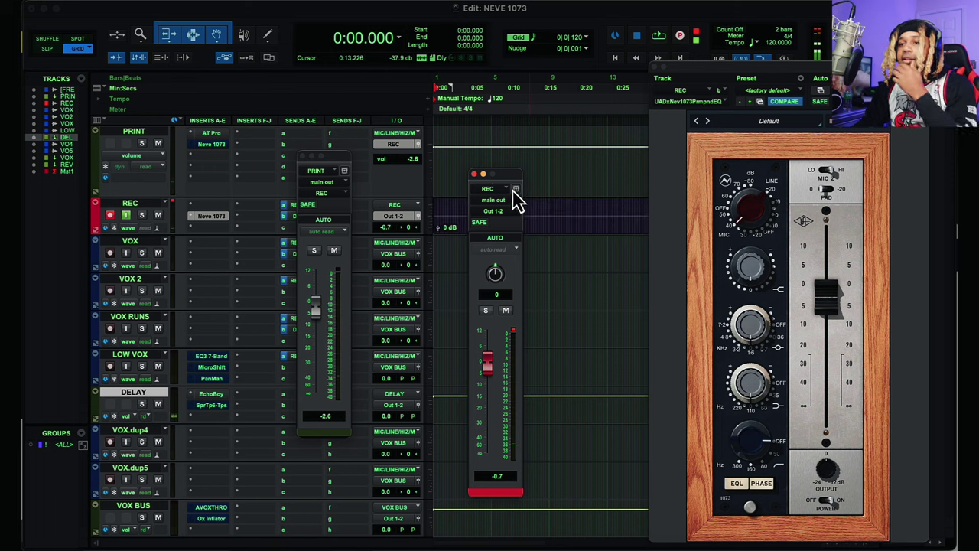
click(474, 175)
click(302, 157)
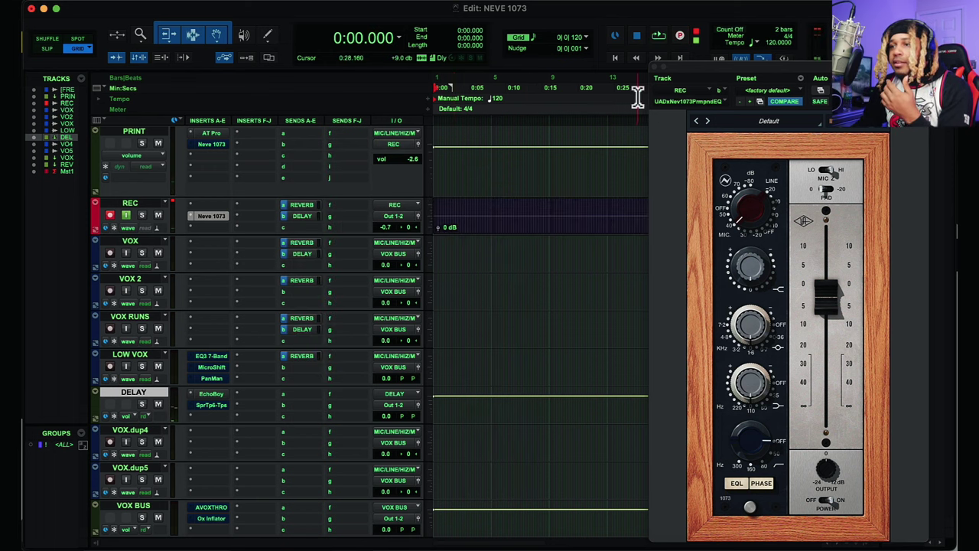
click(652, 78)
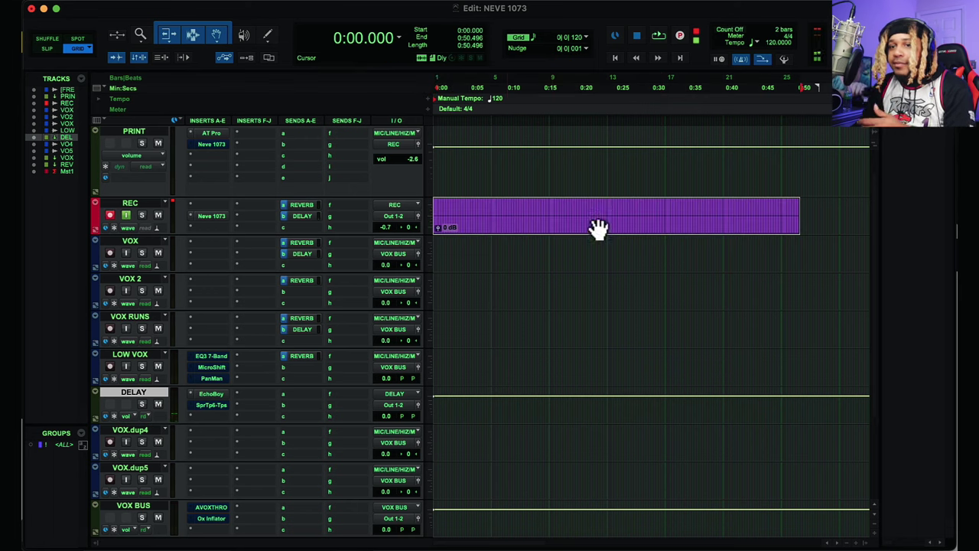
Step: Move the recorded clip from REC down to the VOX track and raise its clip gain to +28.1 dB
drag(481, 232, 472, 267)
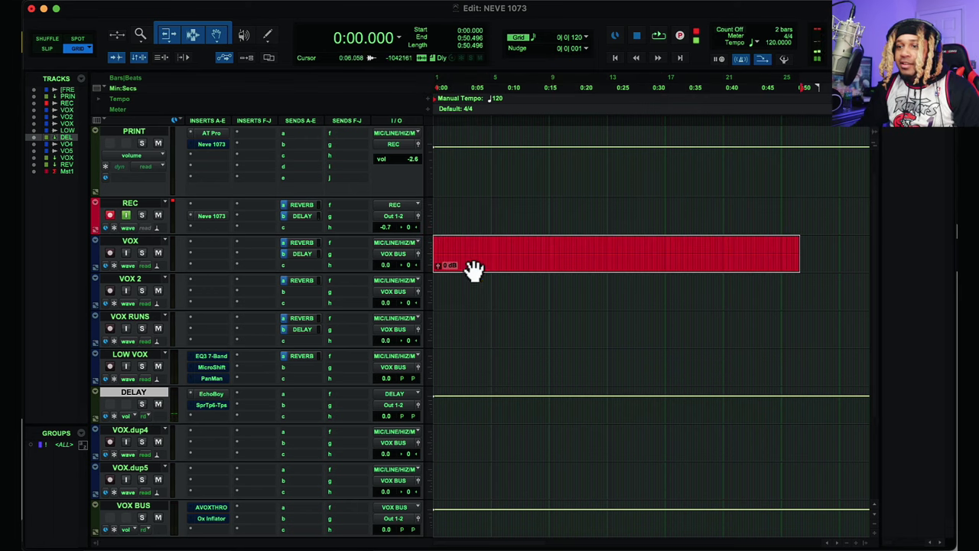
scroll(459, 267, down, 2)
drag(439, 193, 437, 186)
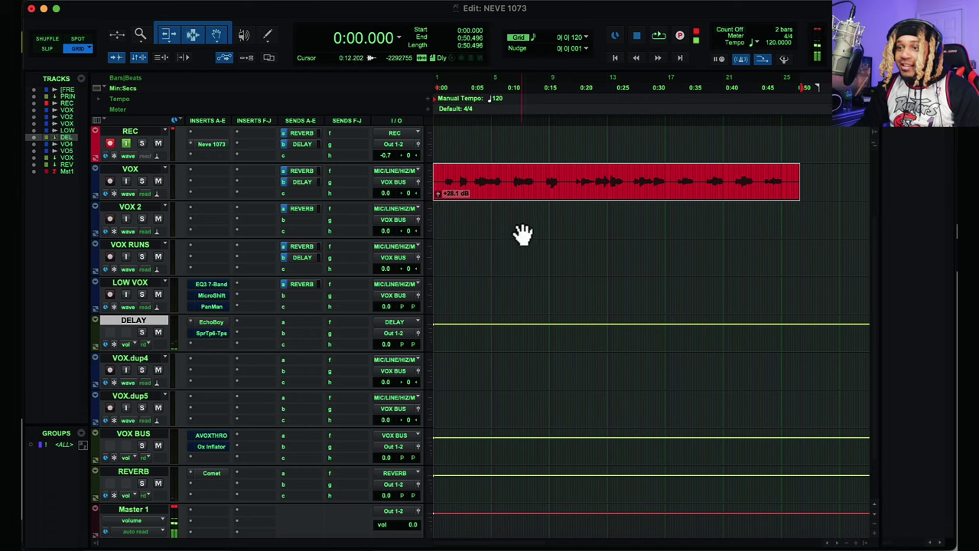
scroll(488, 232, up, 3)
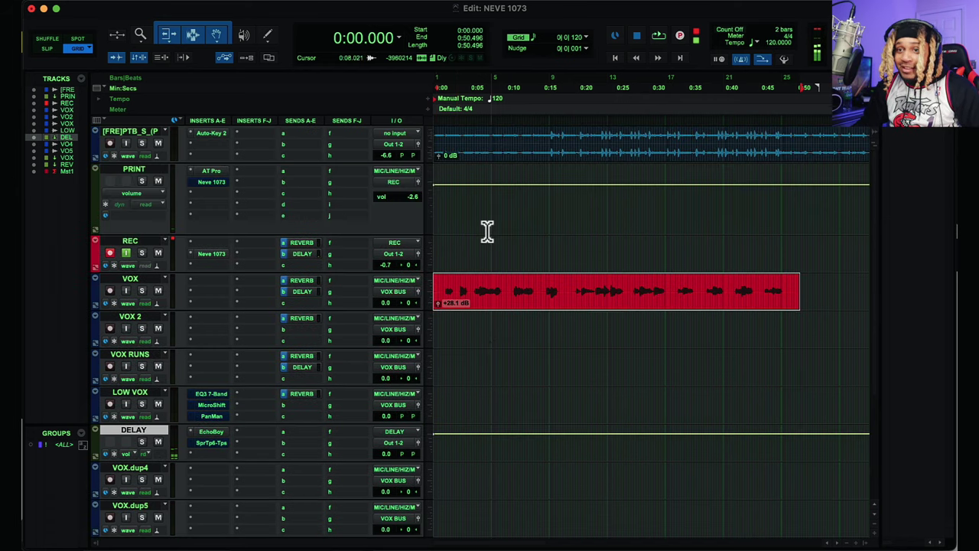
Step: Copy the AT Pro insert from PRINT to the VOX track and reset the VOX clip's gain to 0 dB
drag(214, 183, 216, 289)
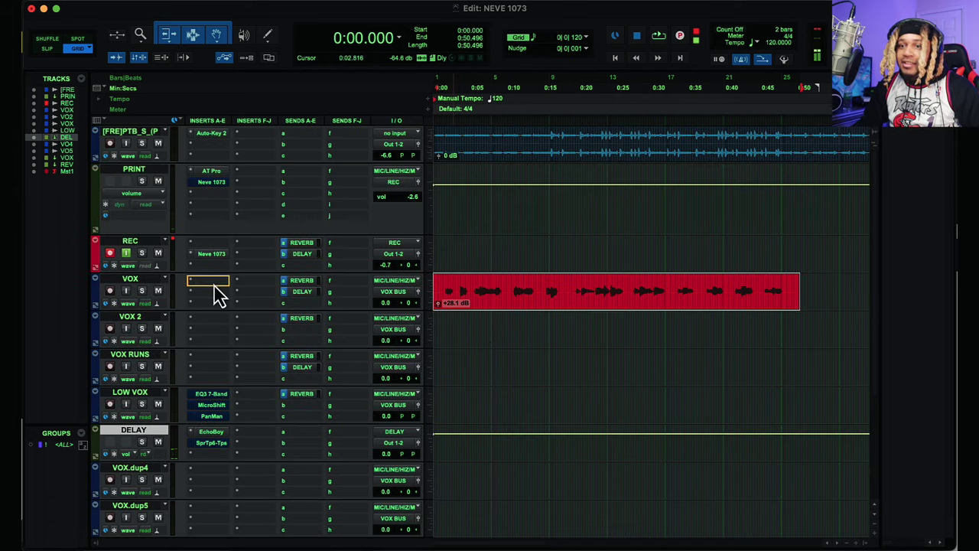
click(449, 257)
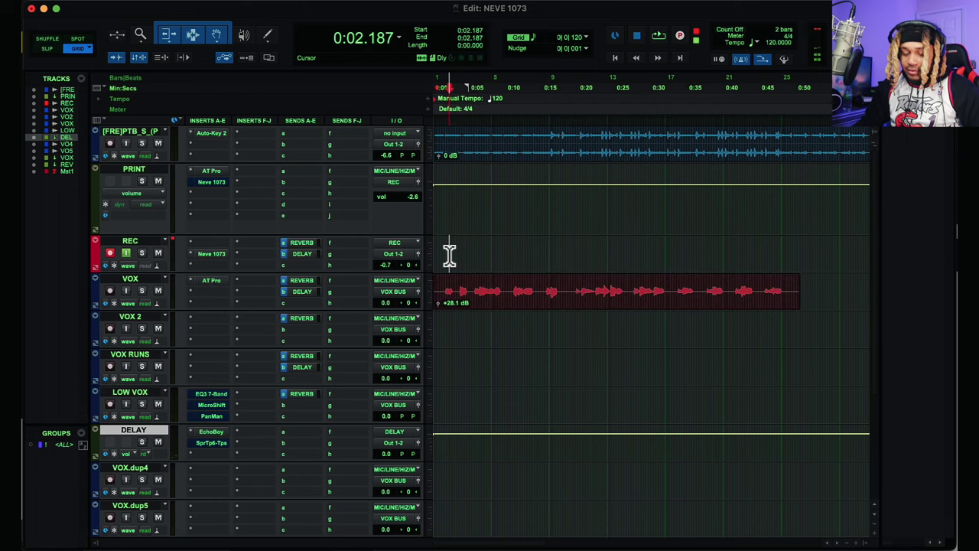
alt+click(452, 306)
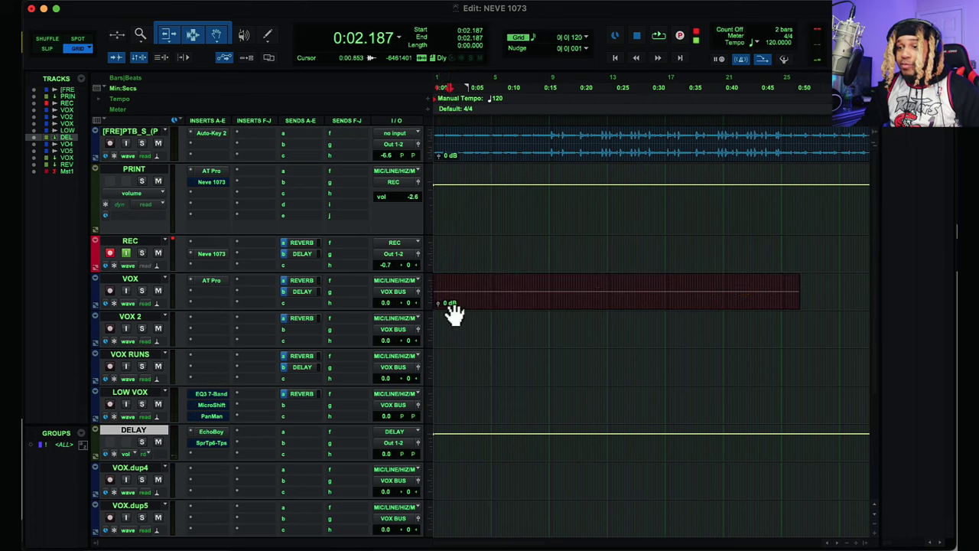
Step: Play the VOX take from the session start, muting and unmuting the beat clip during playback
key(Return)
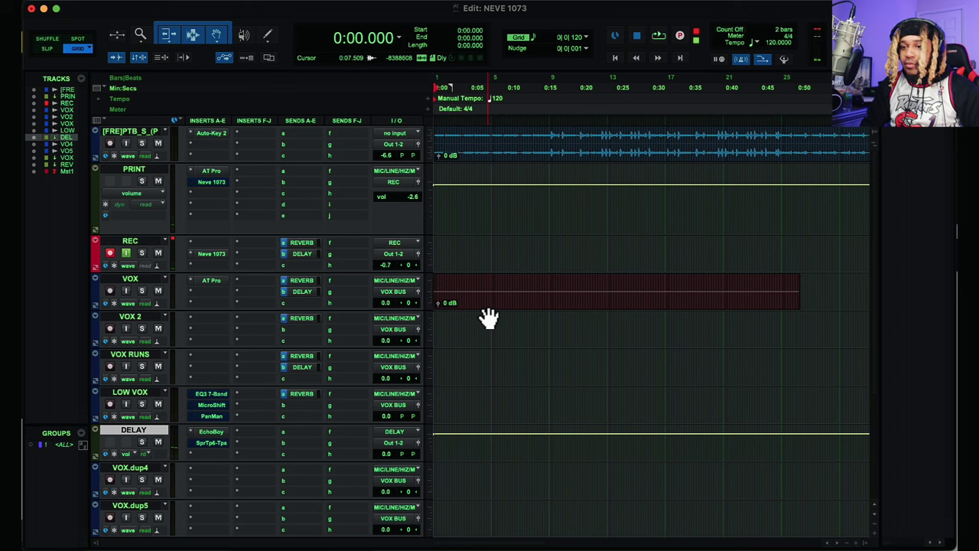
key(space)
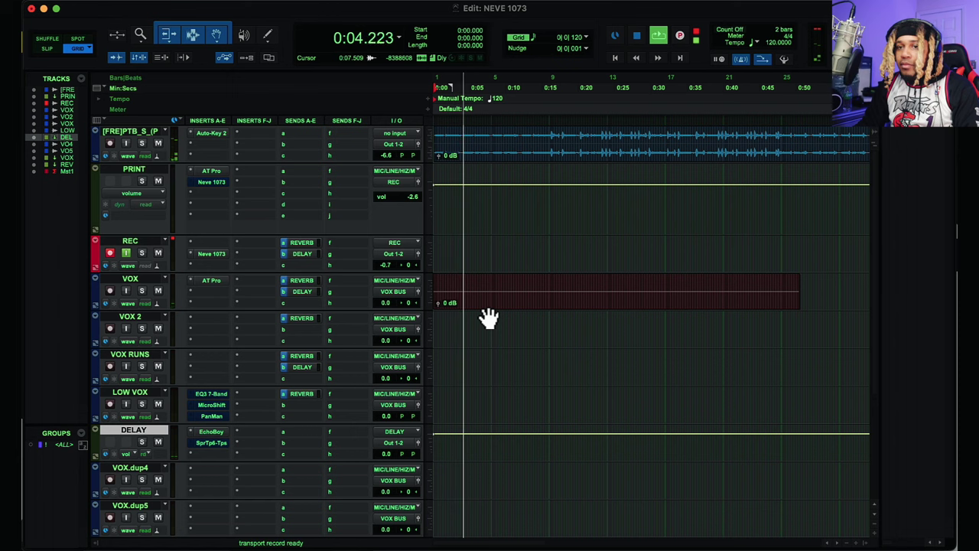
click(493, 167)
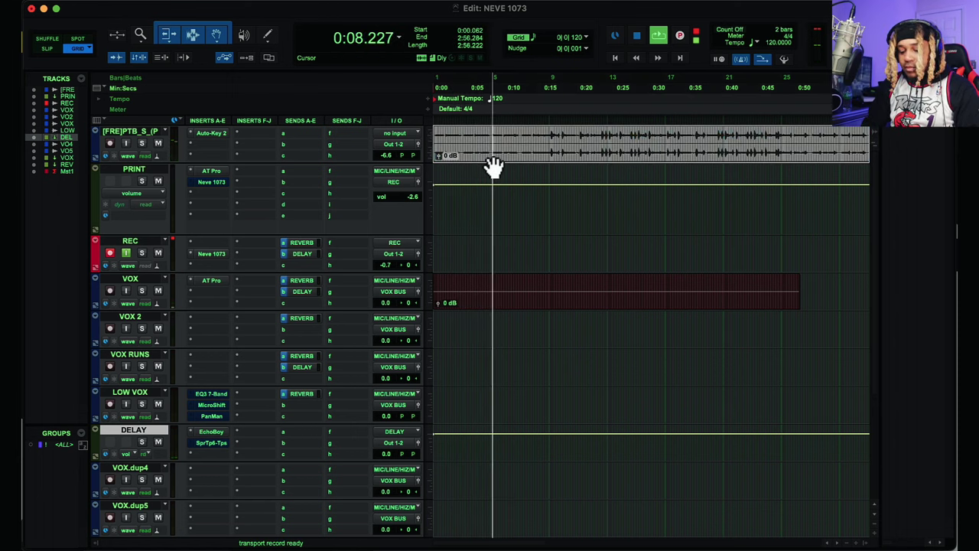
click(494, 167)
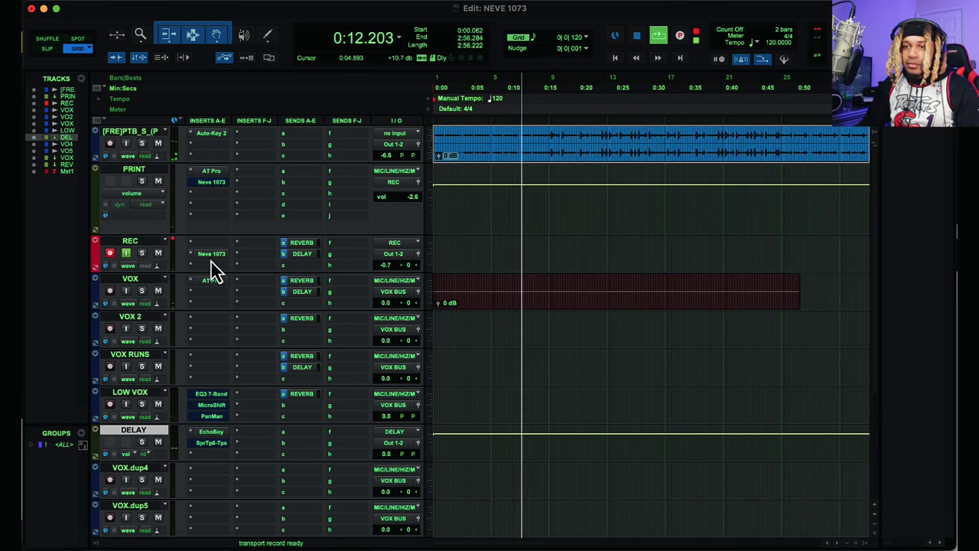
key(space)
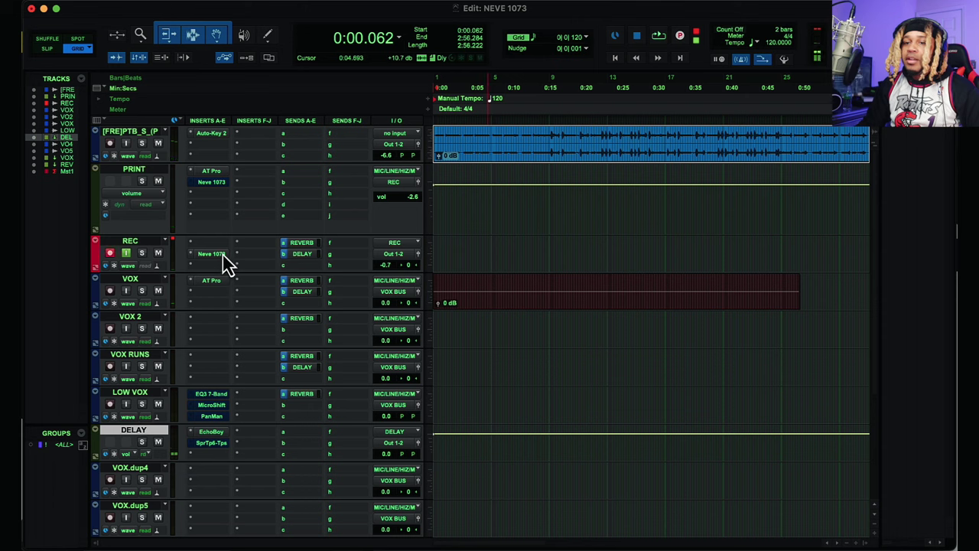
Step: Copy the Neve 1073 insert from REC to the VOX track's second insert slot
drag(226, 262, 225, 302)
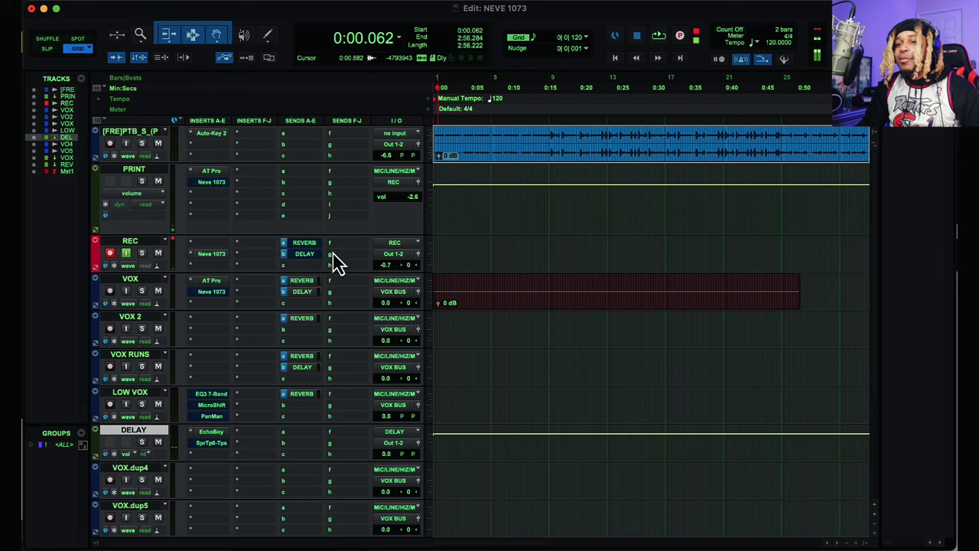
Step: Analyze the peak level of the whole VOX clip with the AudioSuite Gain plug-in and place its window clear of the clip
click(593, 306)
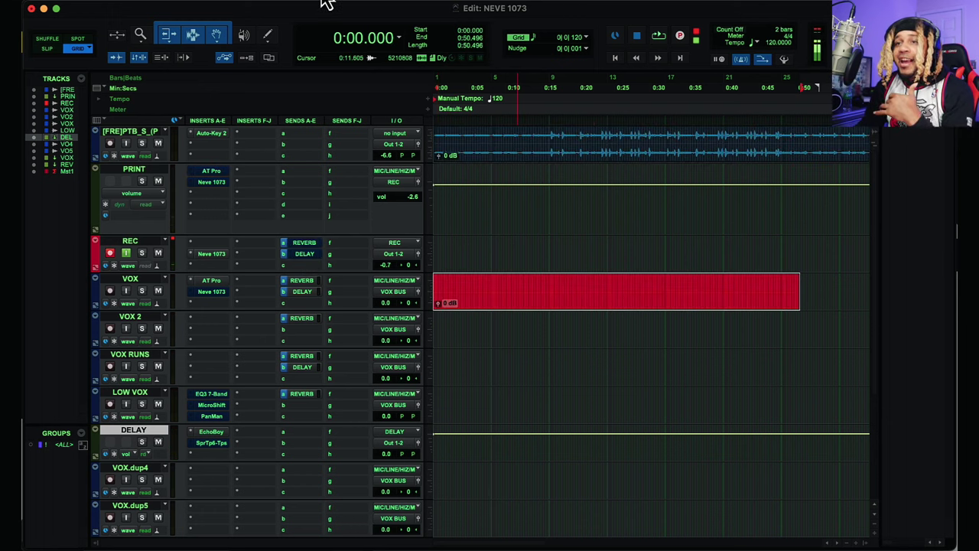
click(252, 133)
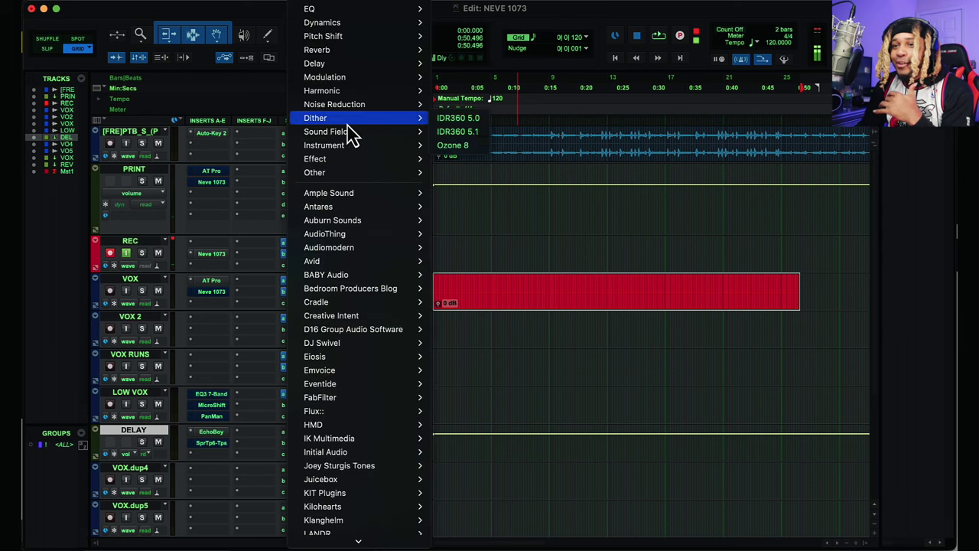
mouse_move(354, 178)
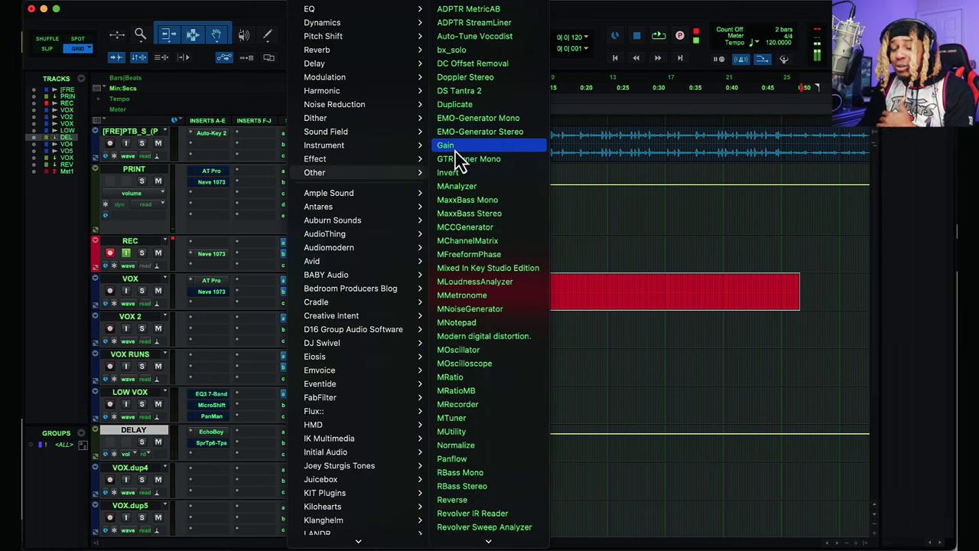
click(454, 157)
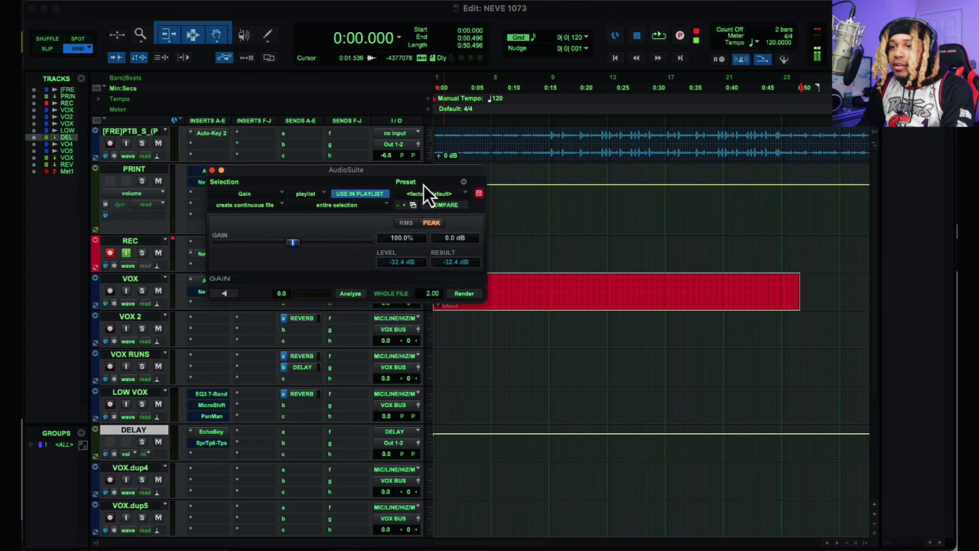
drag(465, 171, 738, 100)
Step: Audition the VOX take at clip gains of +24.0, +28.1 and +16.1 dB with its output meter shown, then close the open windows
mouse_move(439, 303)
mouse_down()
mouse_move(438, 288)
mouse_move(451, 305)
mouse_up()
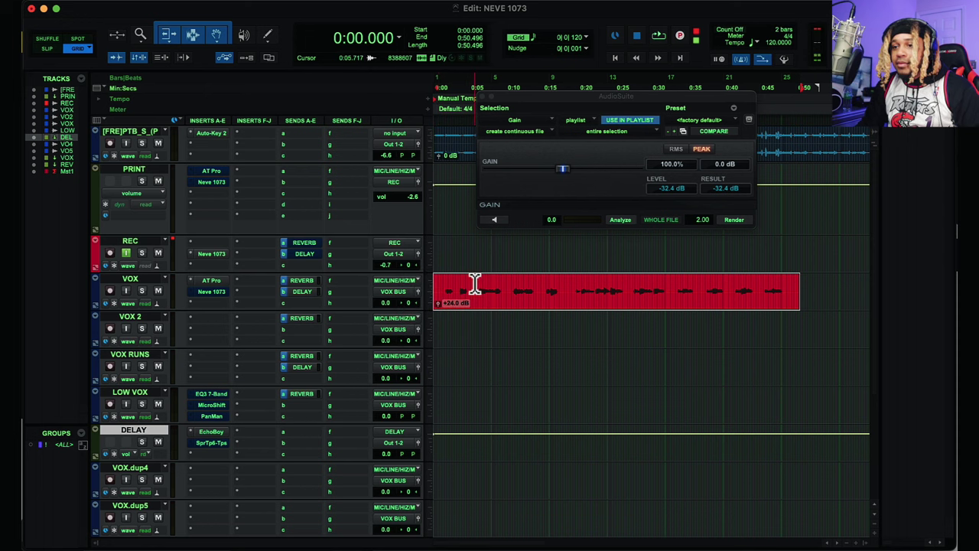
key(space)
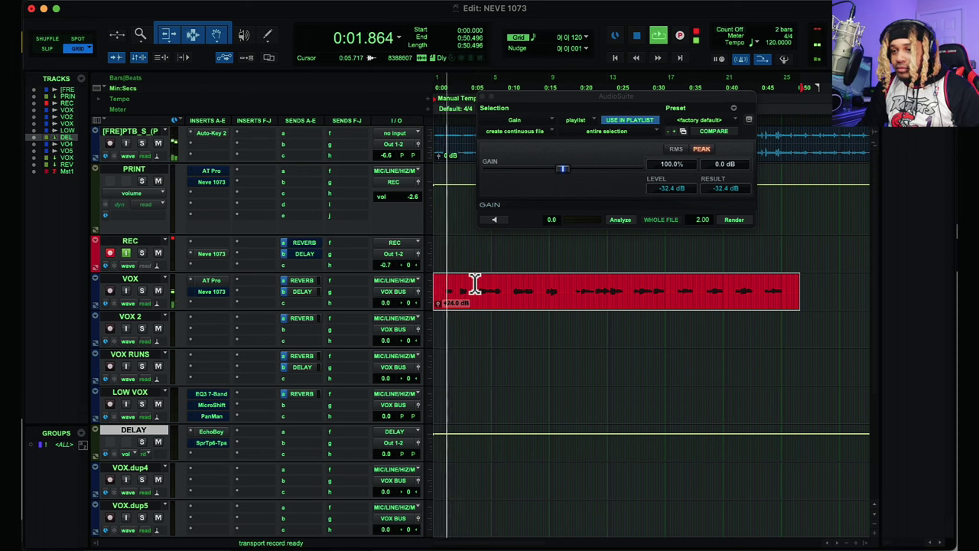
drag(437, 310, 438, 303)
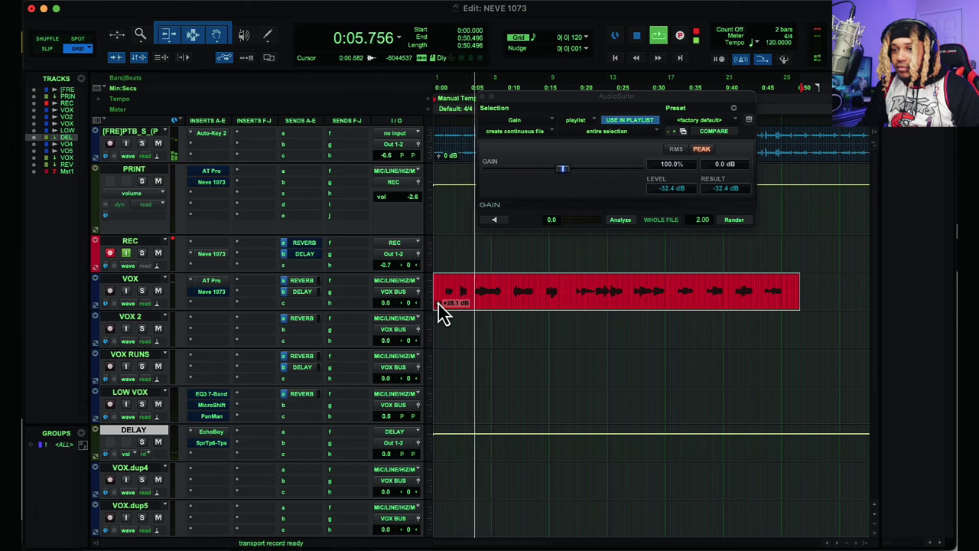
click(420, 293)
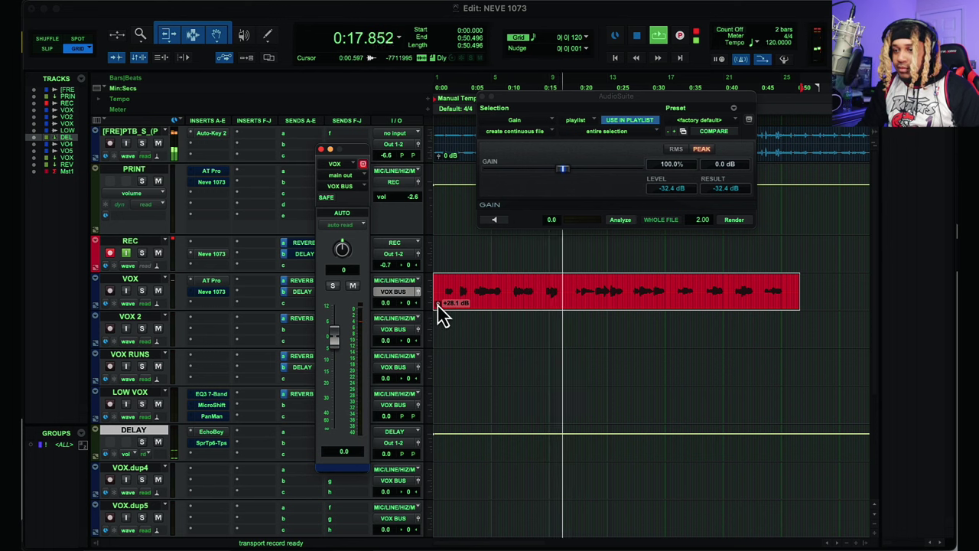
drag(439, 306, 437, 314)
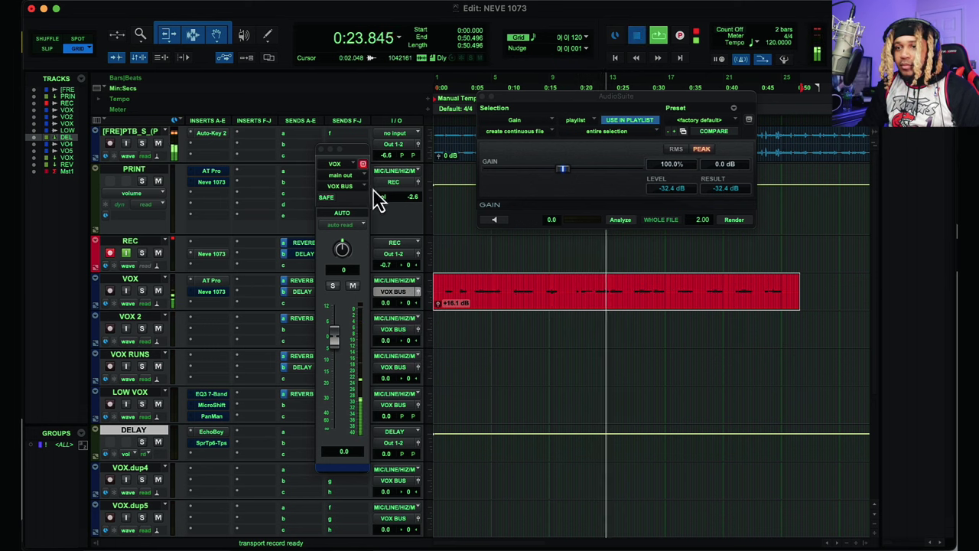
key(space)
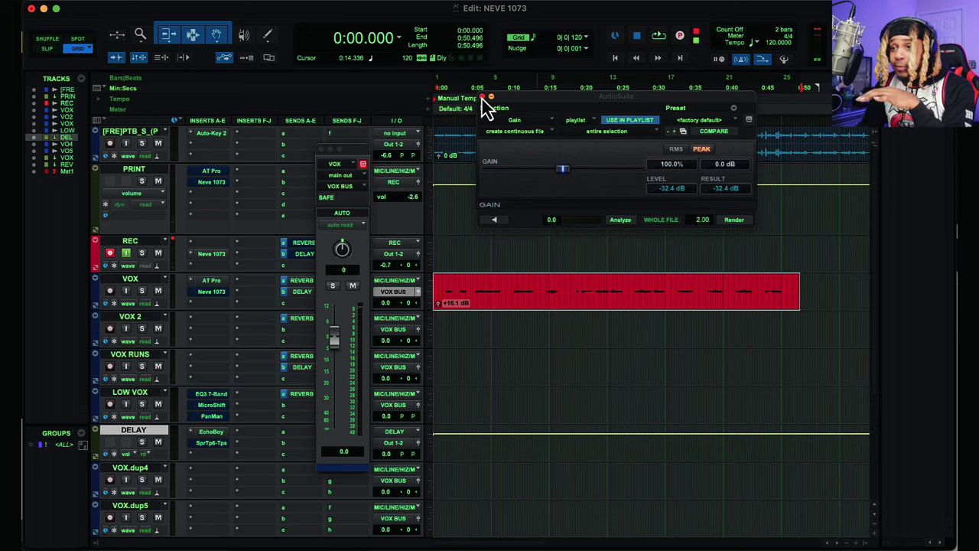
click(482, 98)
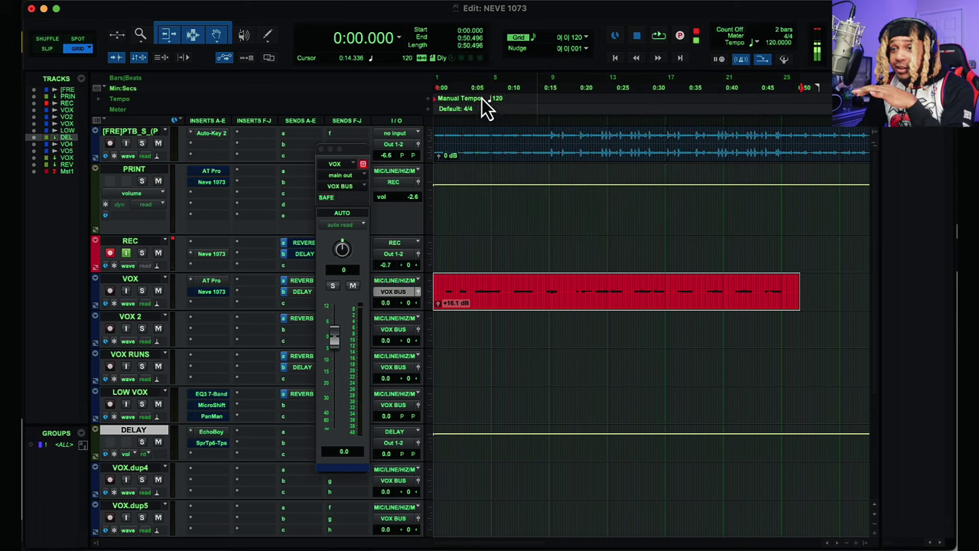
click(321, 150)
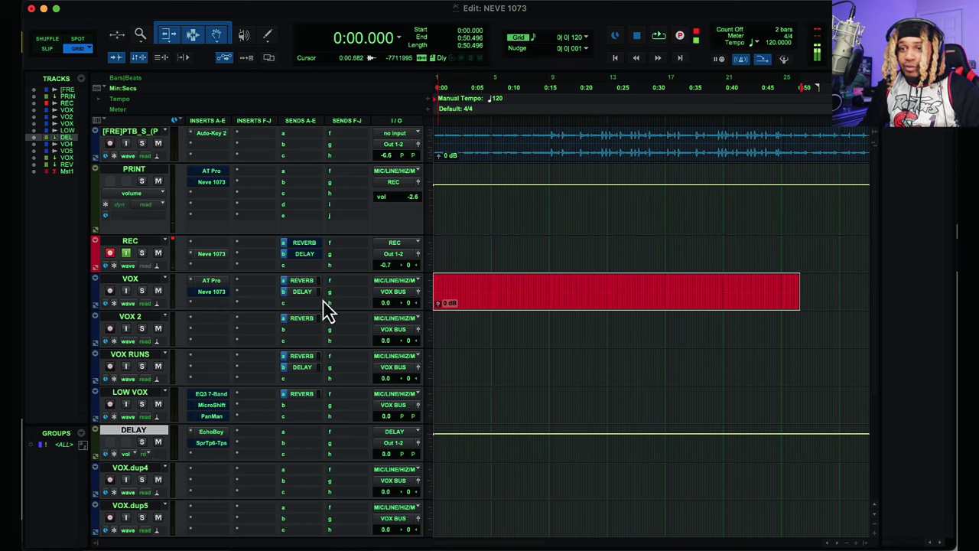
Step: Play the VOX take from about 0:05 with its Neve 1073 and output meter open, then stop playback
click(469, 243)
key(space)
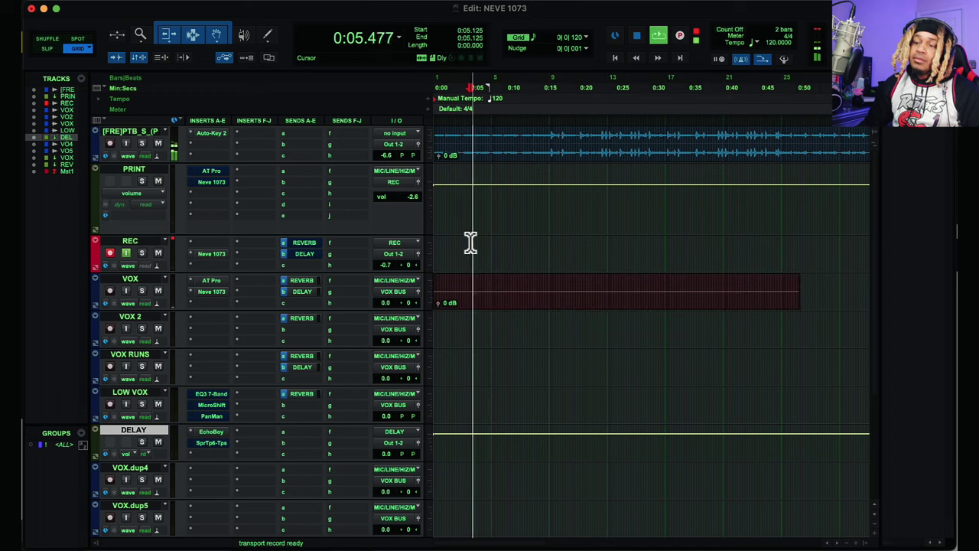
click(219, 292)
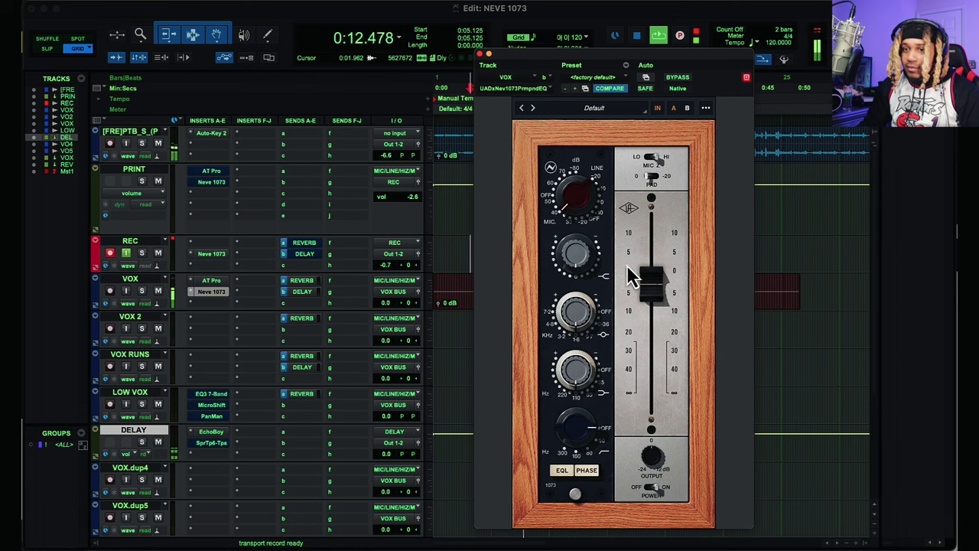
click(416, 293)
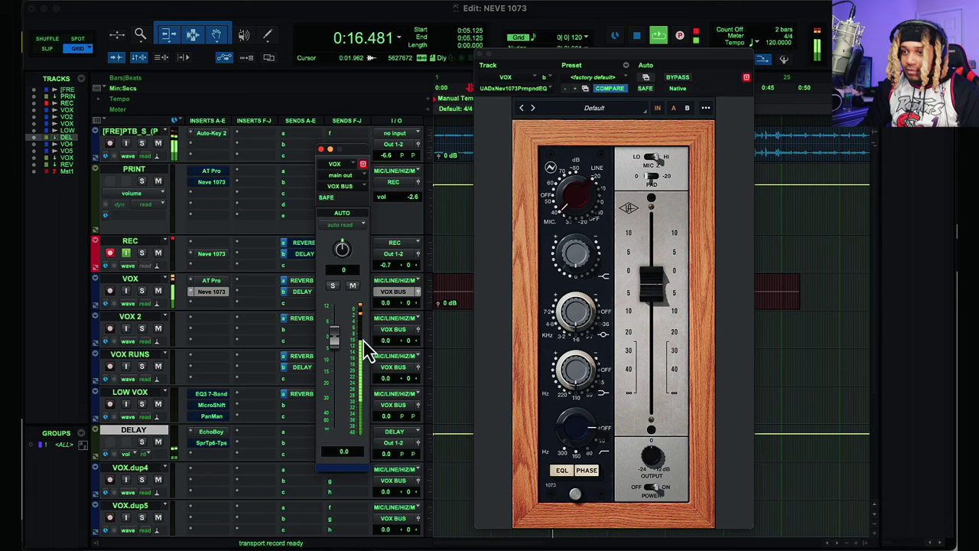
key(space)
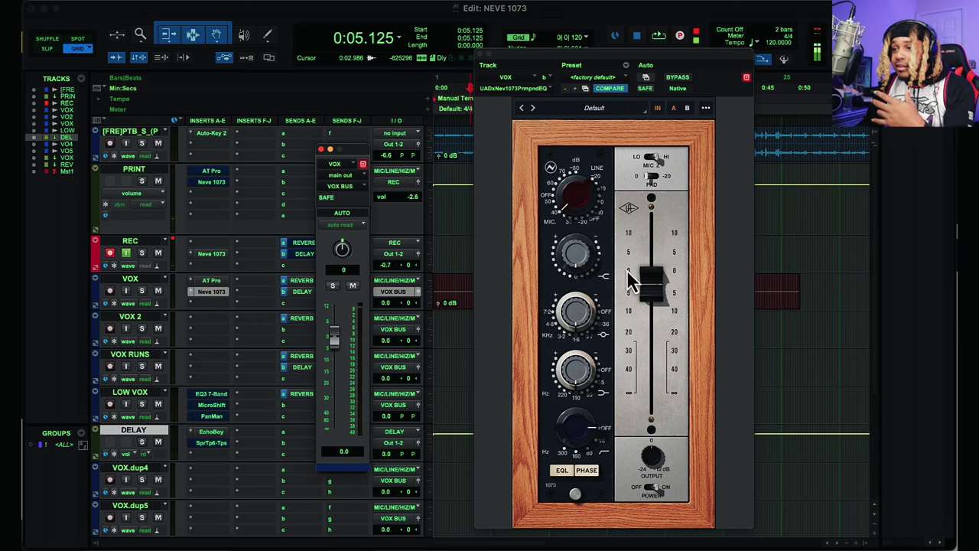
Step: Lower the Neve 1073 fader on the VOX track to just past the lower 10 mark and close the plug-in
drag(650, 281, 654, 309)
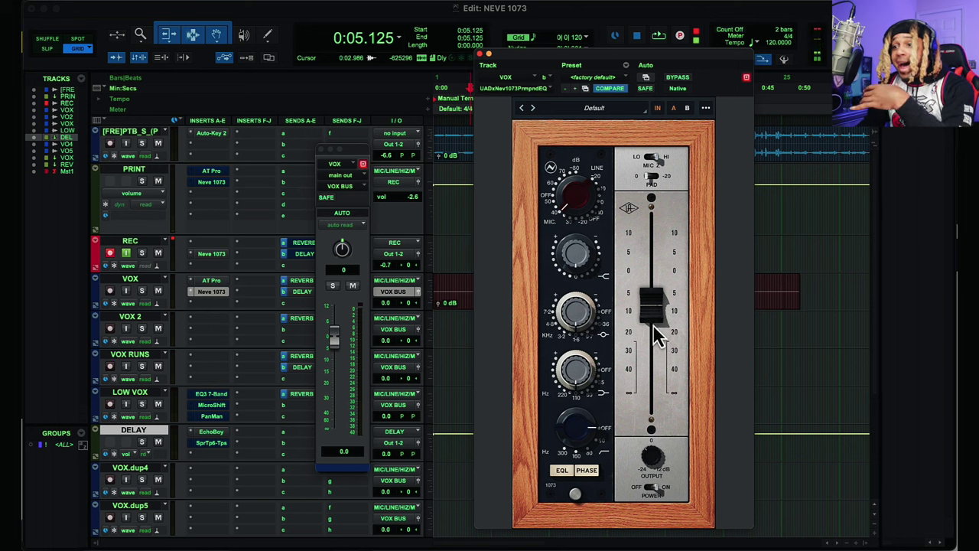
drag(649, 310, 654, 331)
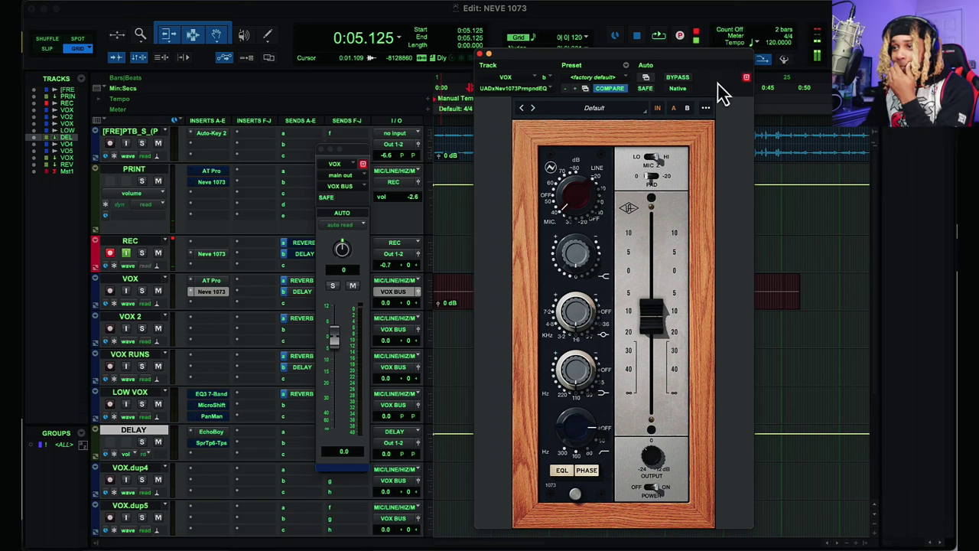
click(481, 56)
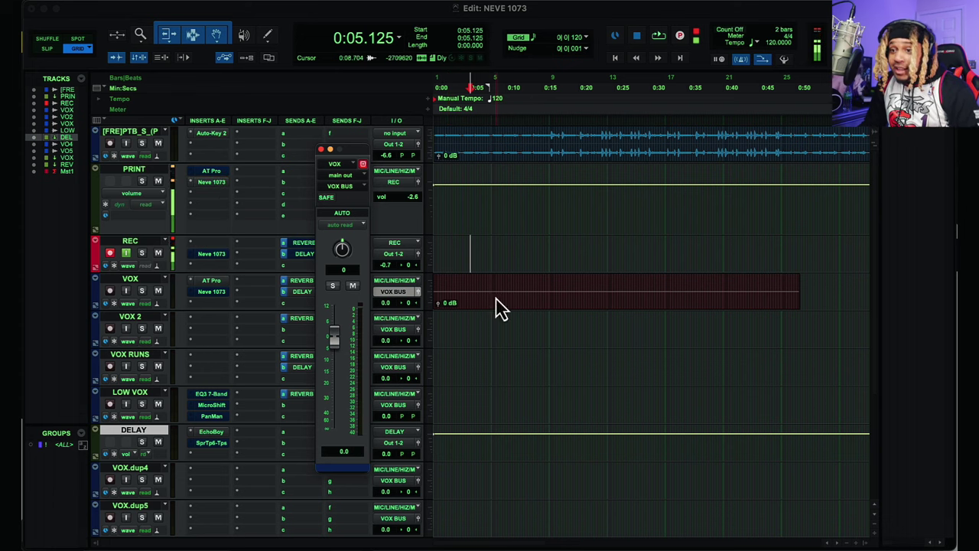
Step: Copy the AT Pro insert to the VOX 2 track and record a vocal take about 31 seconds long on REC from the session start
drag(219, 291, 217, 320)
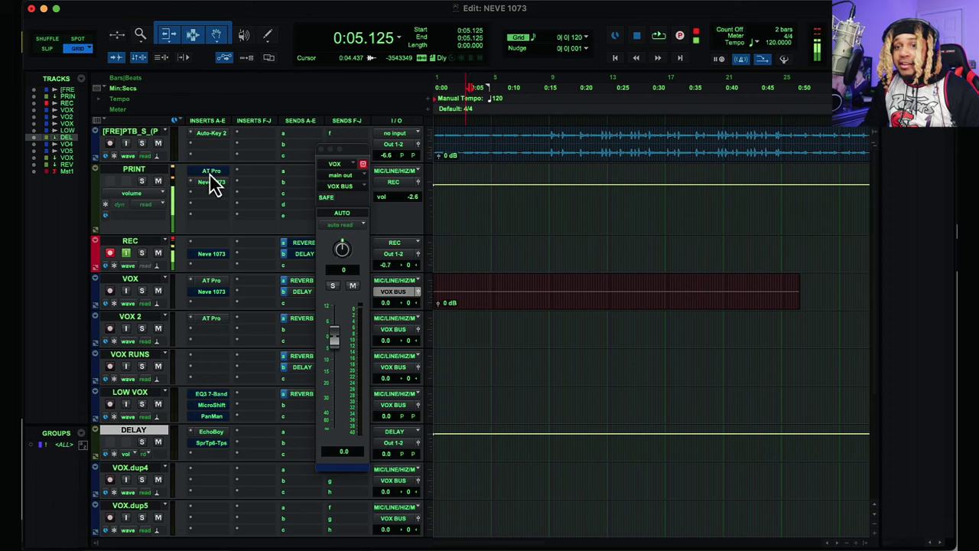
key(Return)
key(super+space)
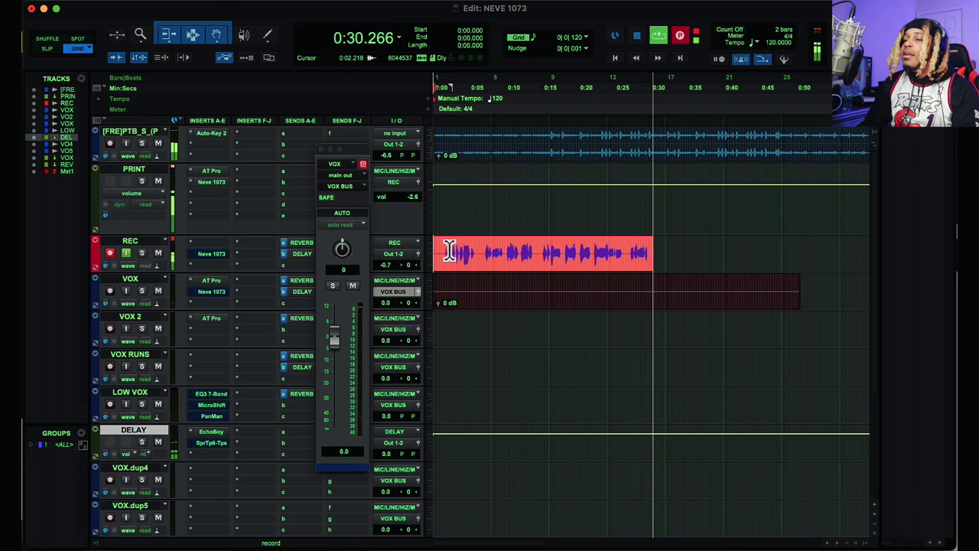
key(space)
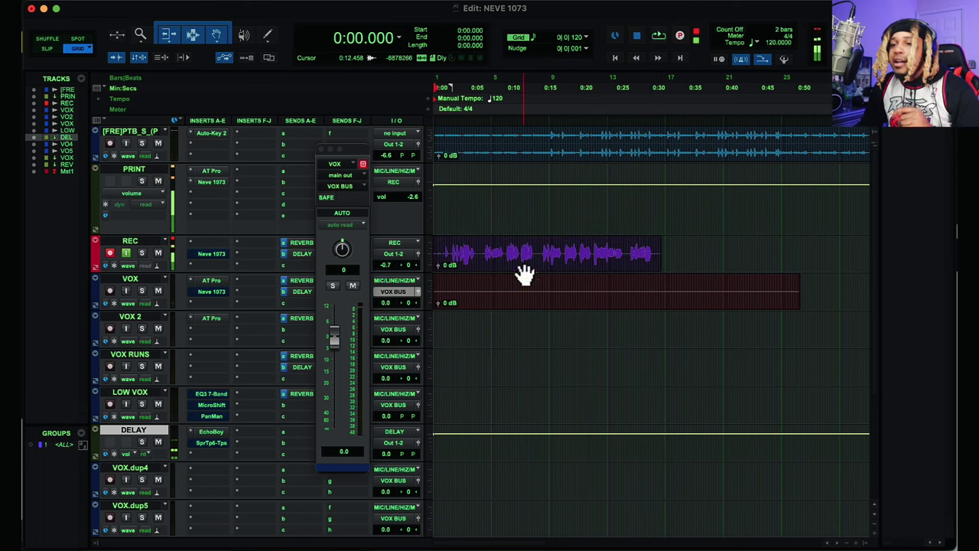
Step: Move the new take from REC to VOX 2 and lower that track's REVERB send to about -31.4 dB during playback
drag(525, 273, 494, 351)
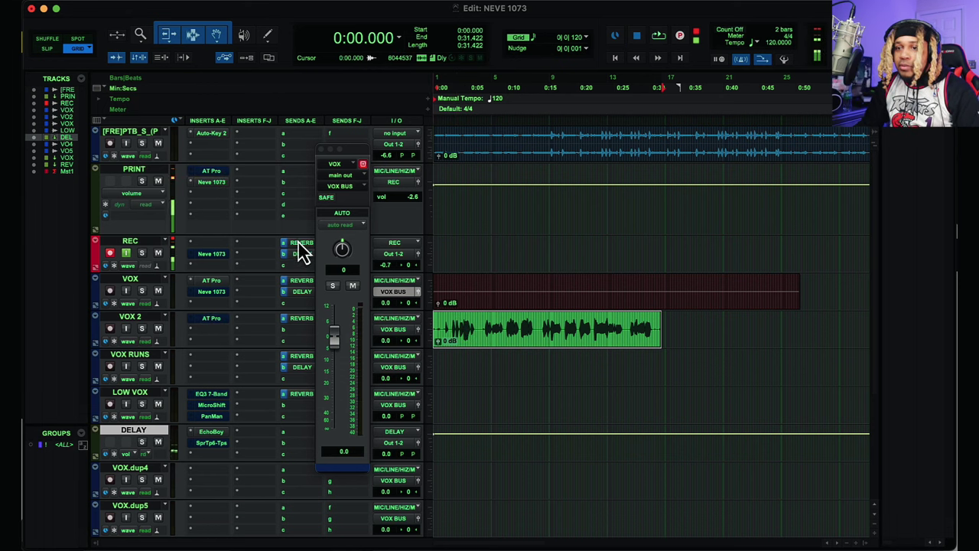
key(space)
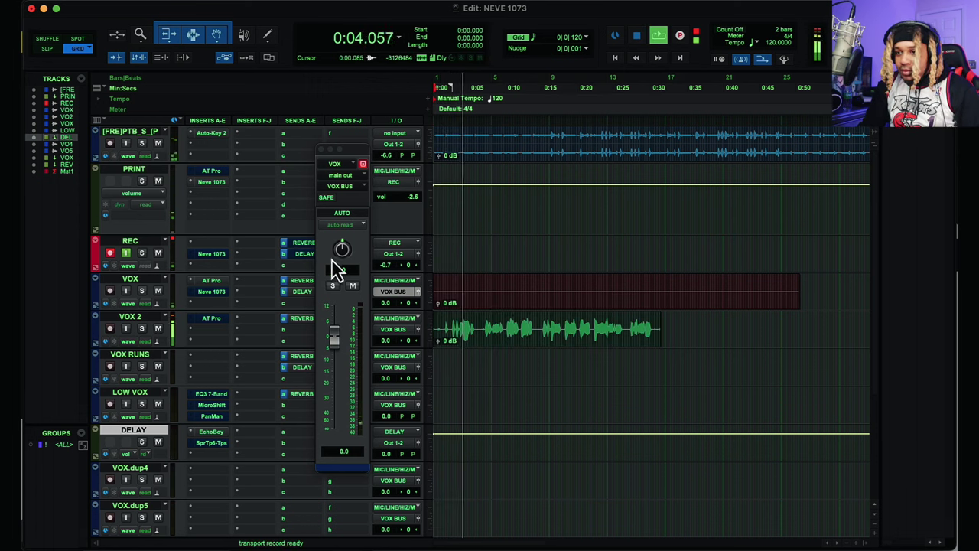
click(301, 319)
drag(335, 332, 334, 374)
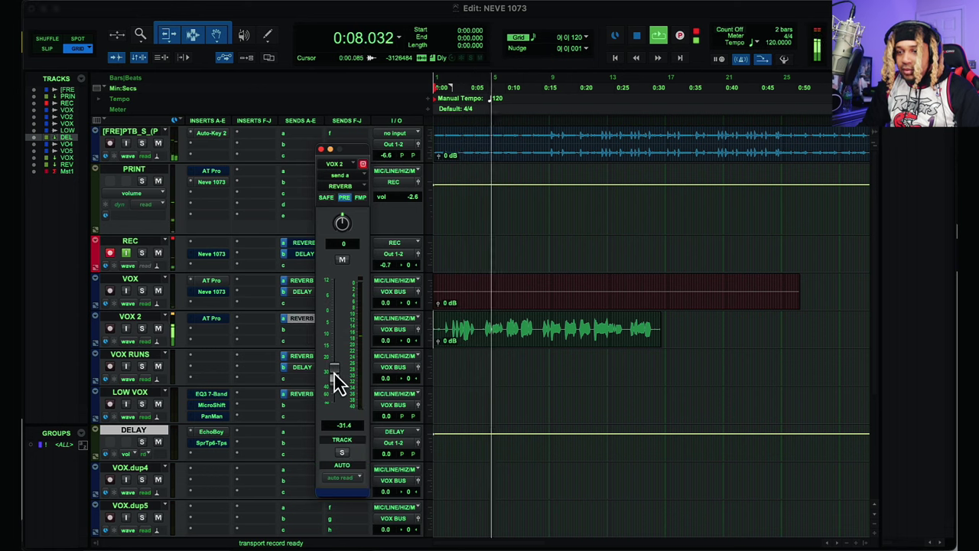
click(322, 149)
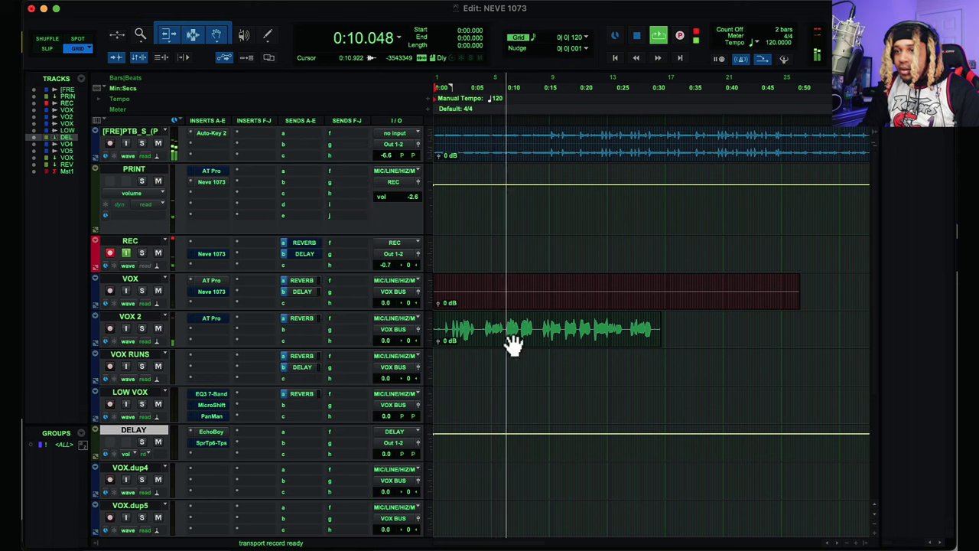
Step: Analyze the VOX 2 clip's peak and RMS levels with the AudioSuite Gain plug-in while the take plays
click(512, 342)
click(313, 3)
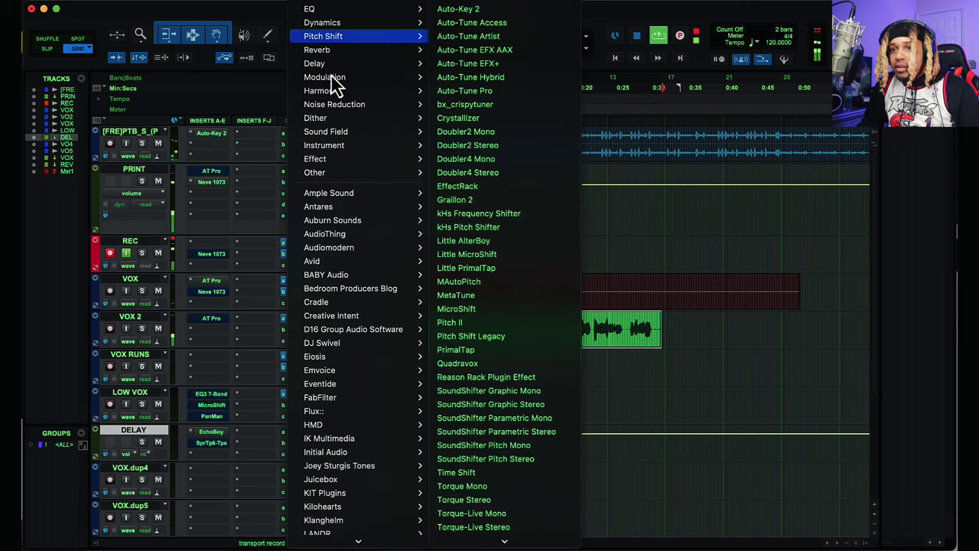
mouse_move(413, 173)
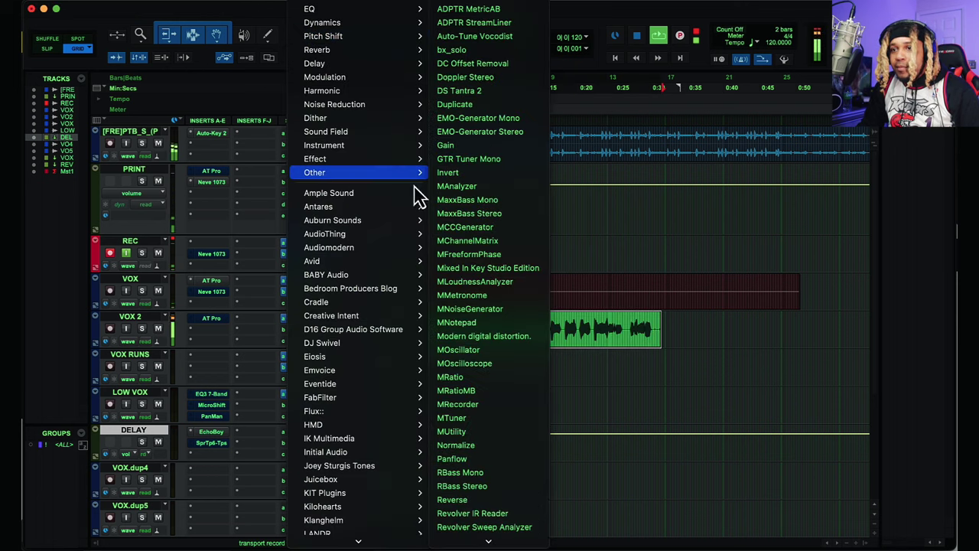
click(482, 147)
click(350, 294)
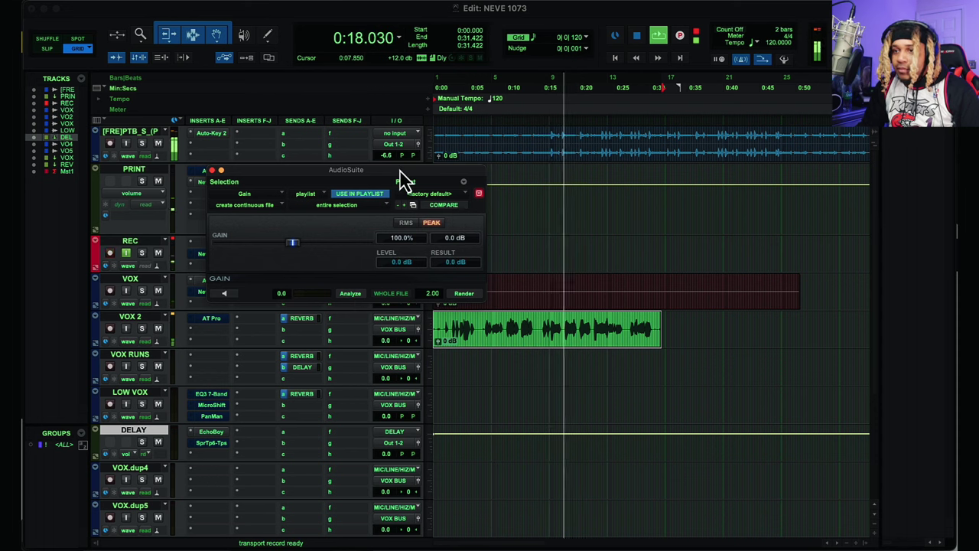
drag(403, 180, 773, 141)
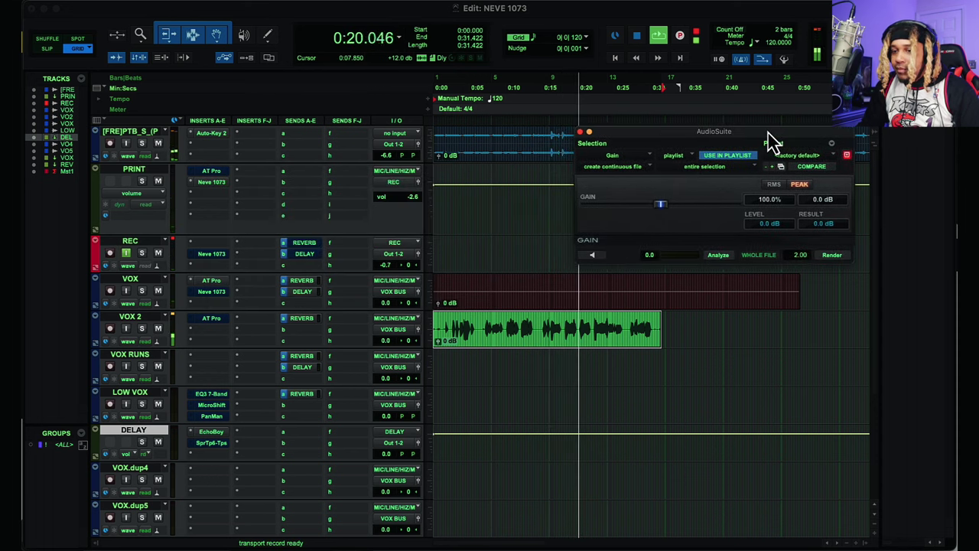
click(774, 184)
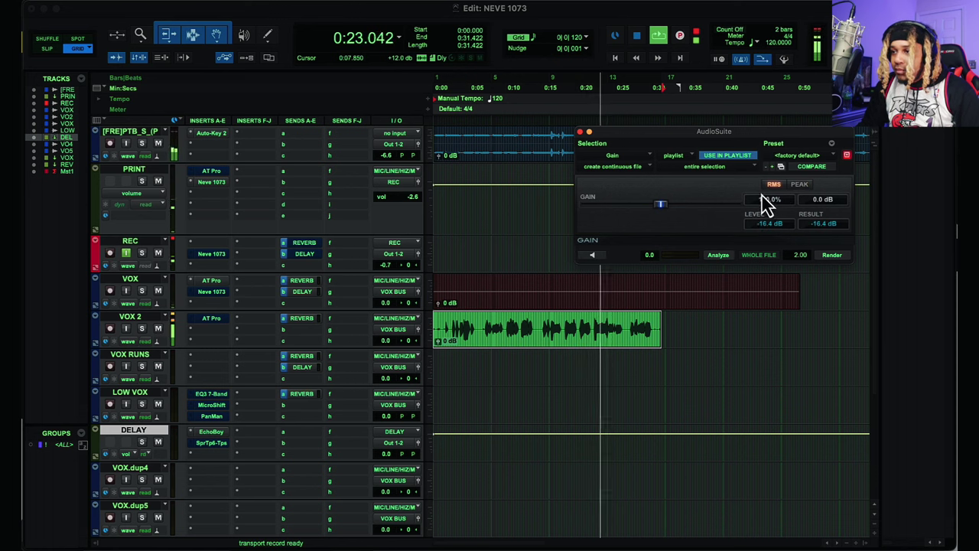
click(718, 255)
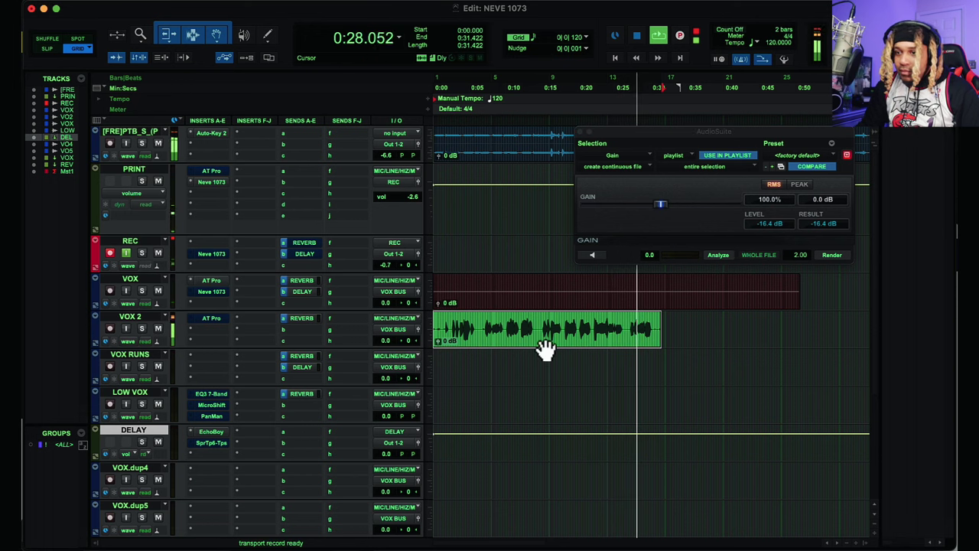
Step: Check the VOX 2 output meter during playback, stop the take, and switch the Gain analysis back to PEAK
click(418, 330)
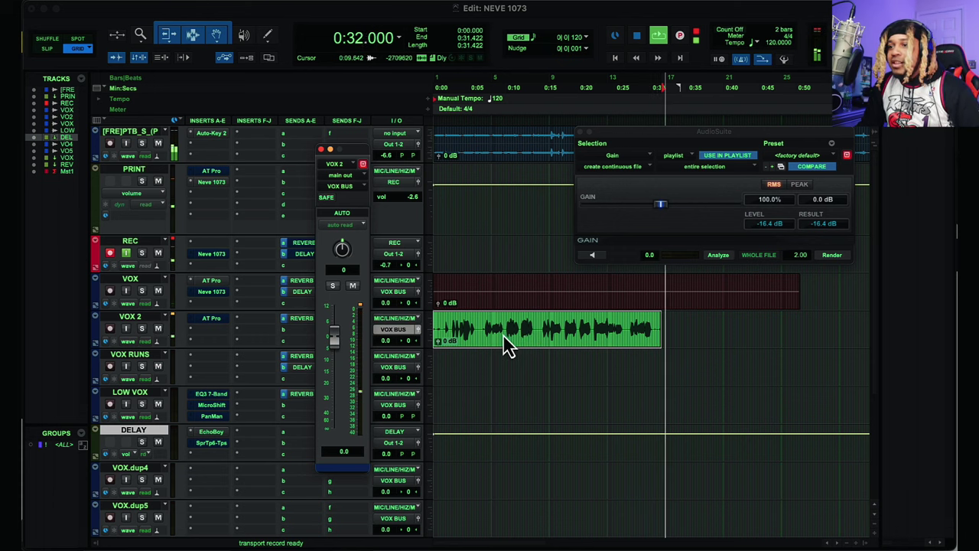
key(space)
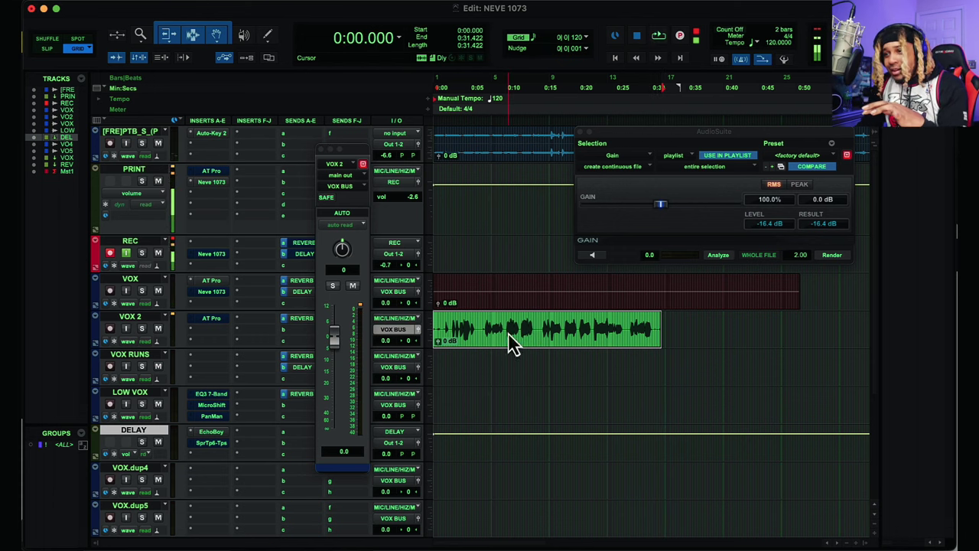
click(800, 185)
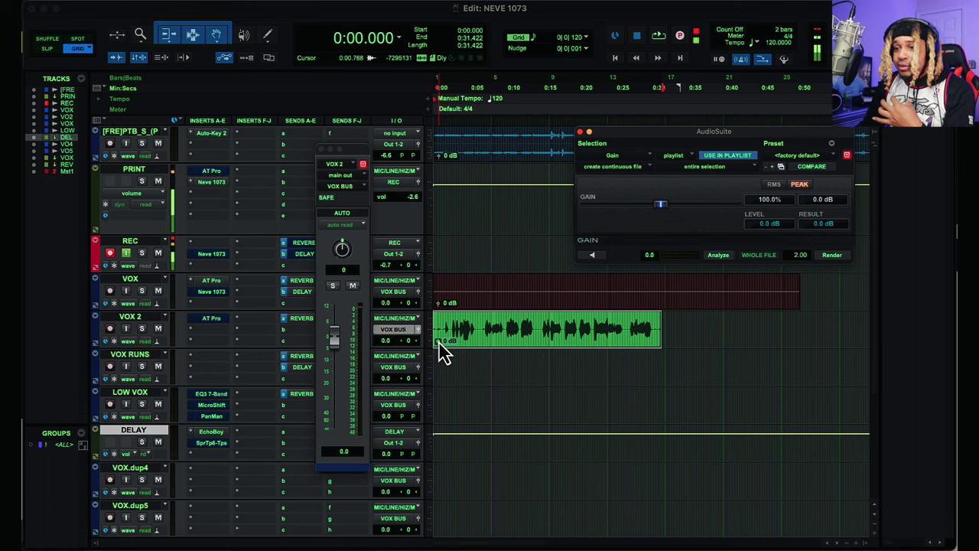
Step: Lower the VOX 2 clip's gain to -6.6 dB and analyze the clip's RMS level with the AudioSuite Gain plug-in
drag(439, 345, 439, 348)
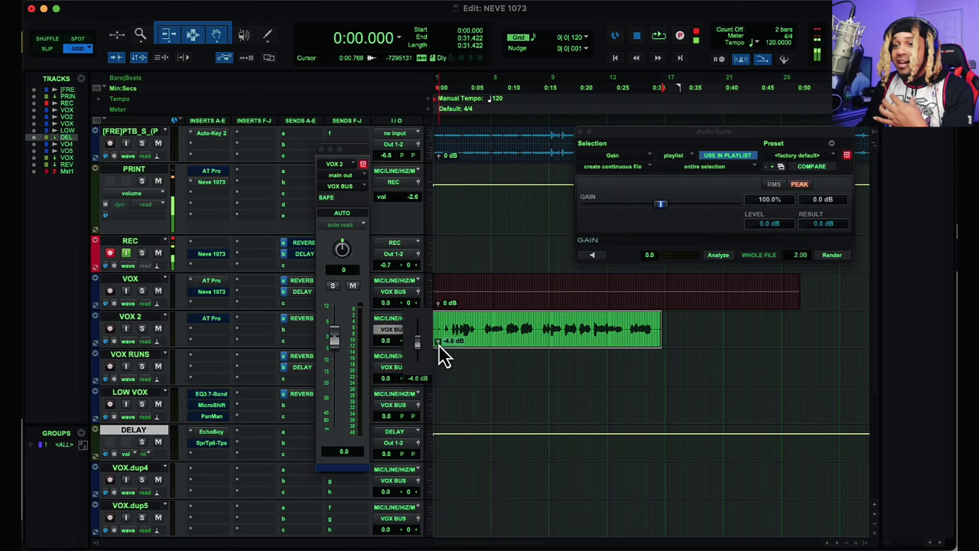
click(452, 325)
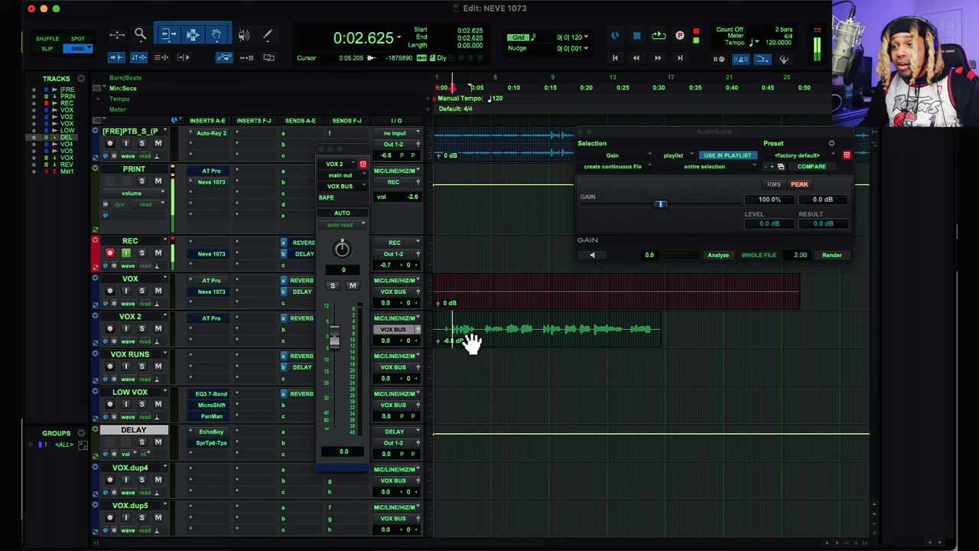
click(773, 185)
click(707, 251)
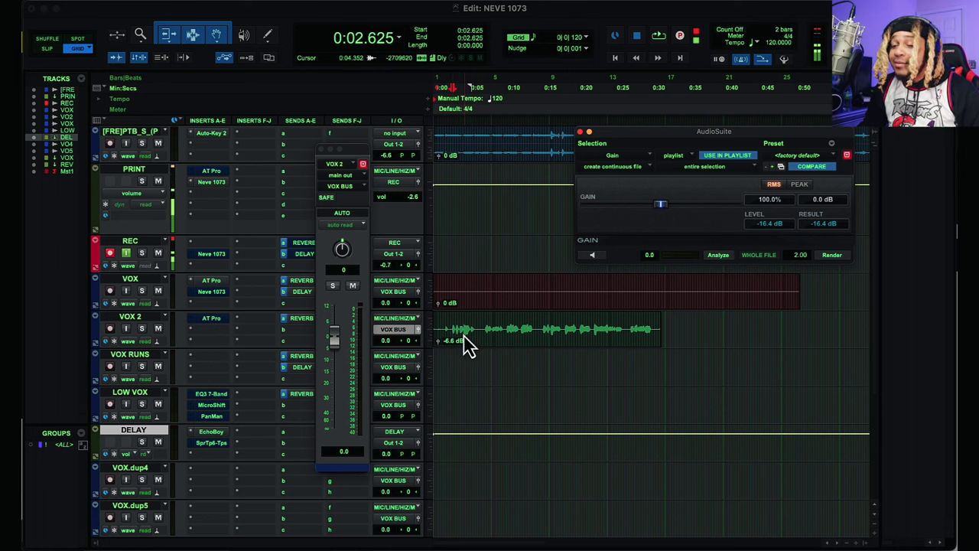
Step: Play the lowered VOX 2 clip from about 2.6 seconds in, stop, and reset its clip gain to 0 dB
key(space)
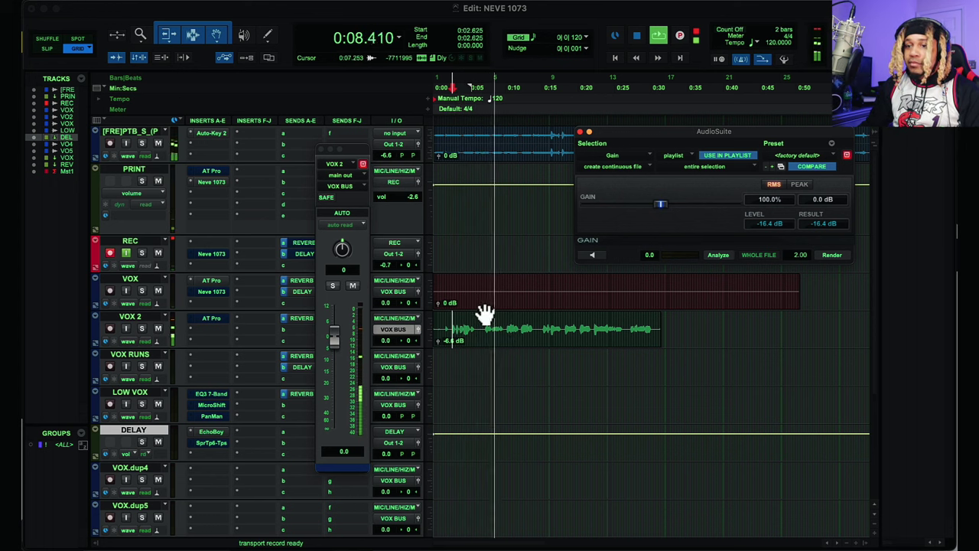
key(space)
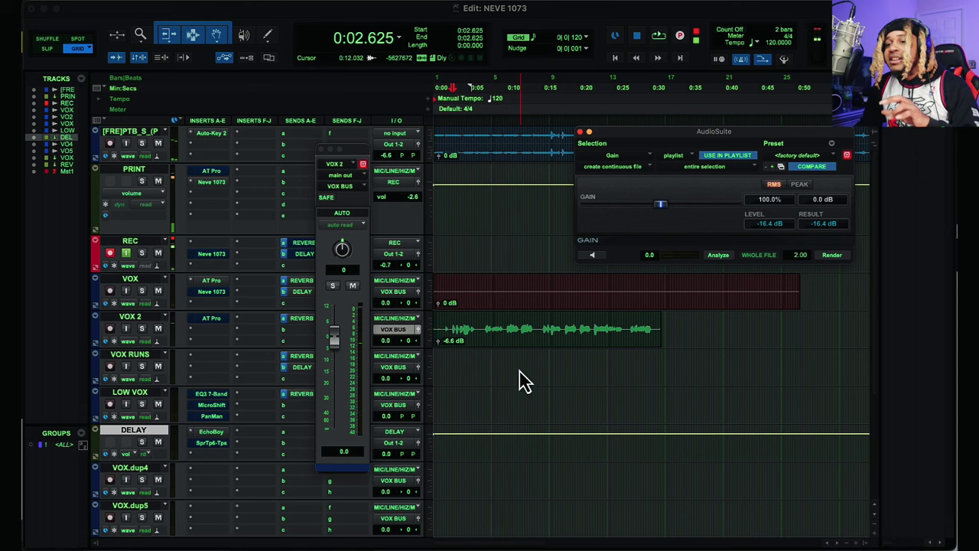
click(520, 340)
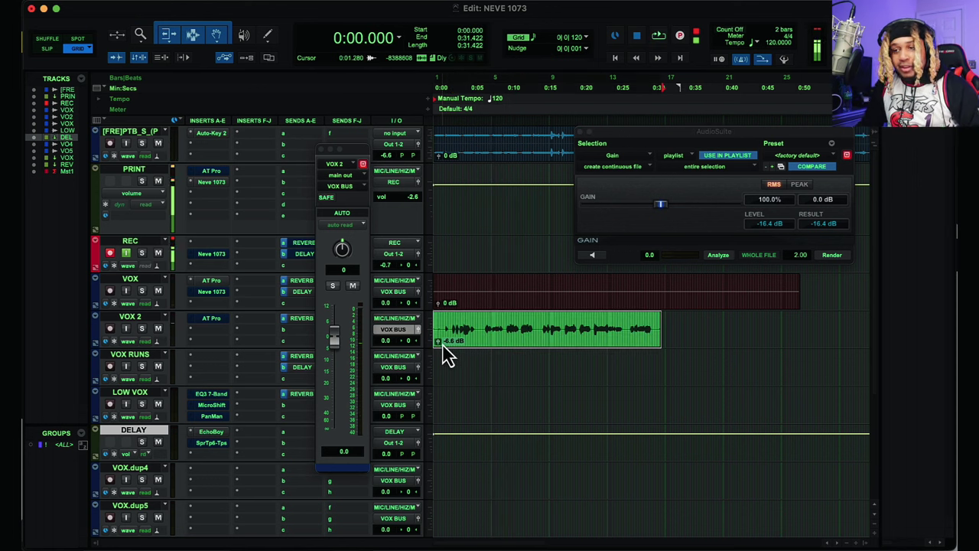
click(513, 343)
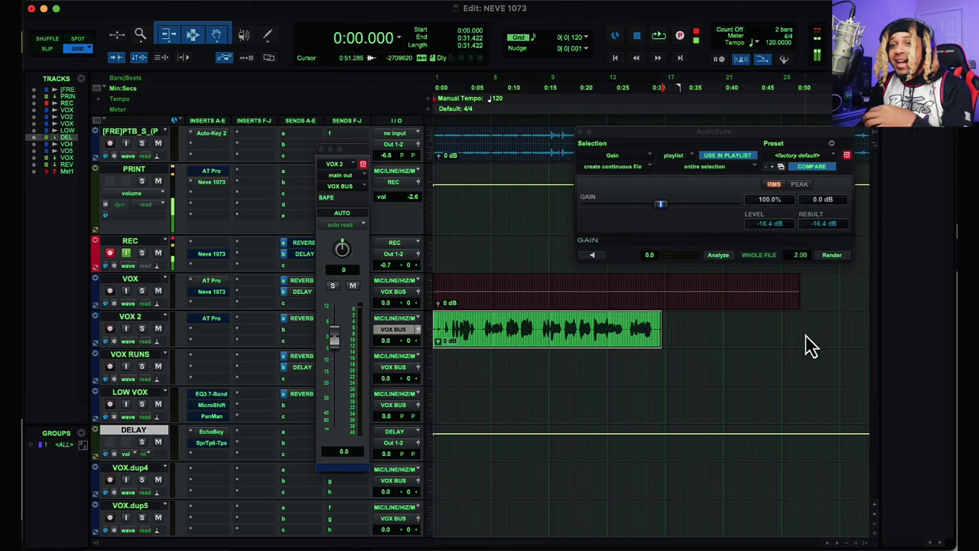
Step: Set the PRINT Neve 1073's high-pass filter to 300 Hz and record a vocal take about 44 seconds long on REC, toggling EQL during recording
click(670, 309)
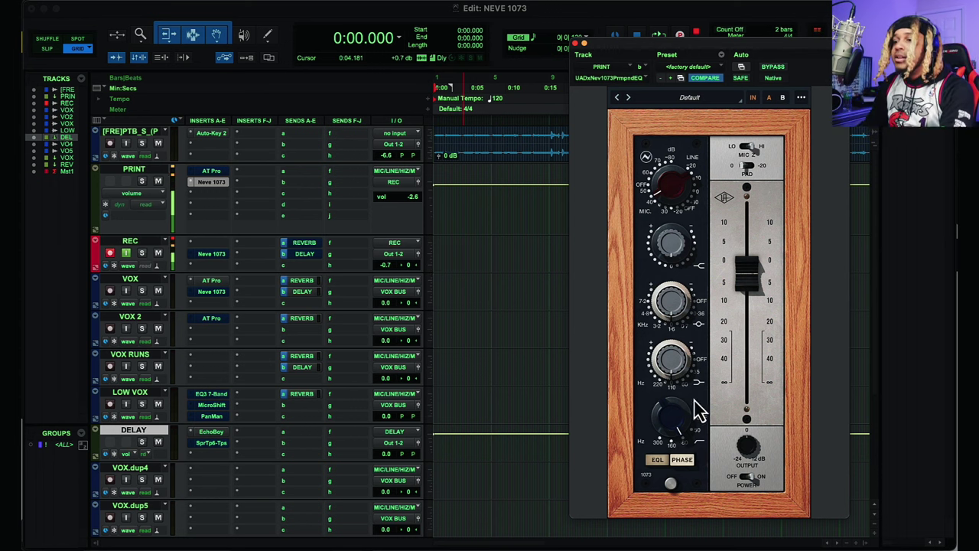
drag(670, 415, 674, 450)
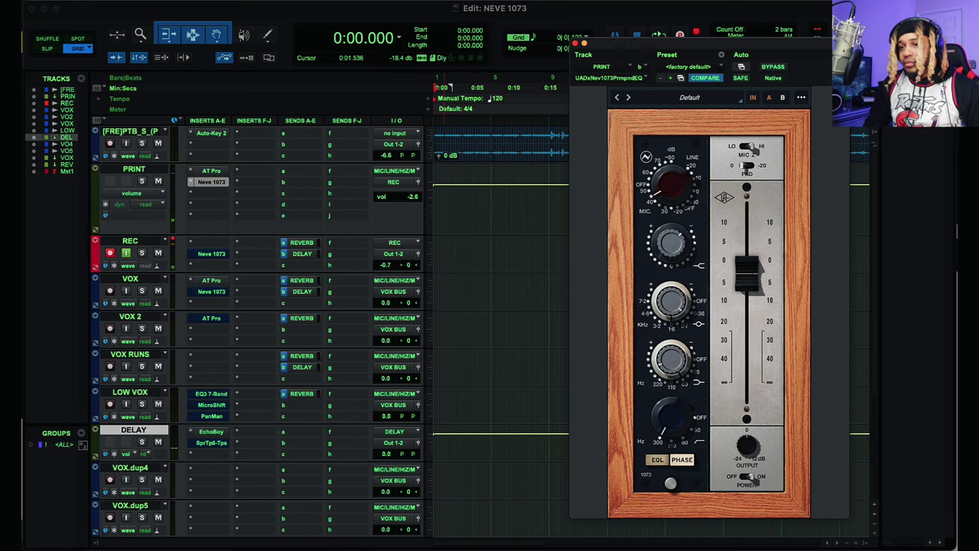
key(super+space)
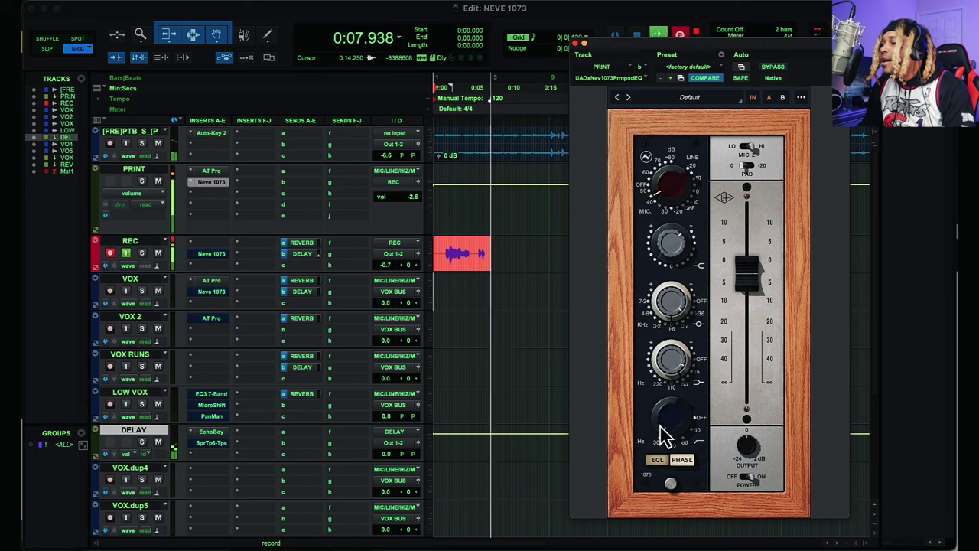
click(660, 458)
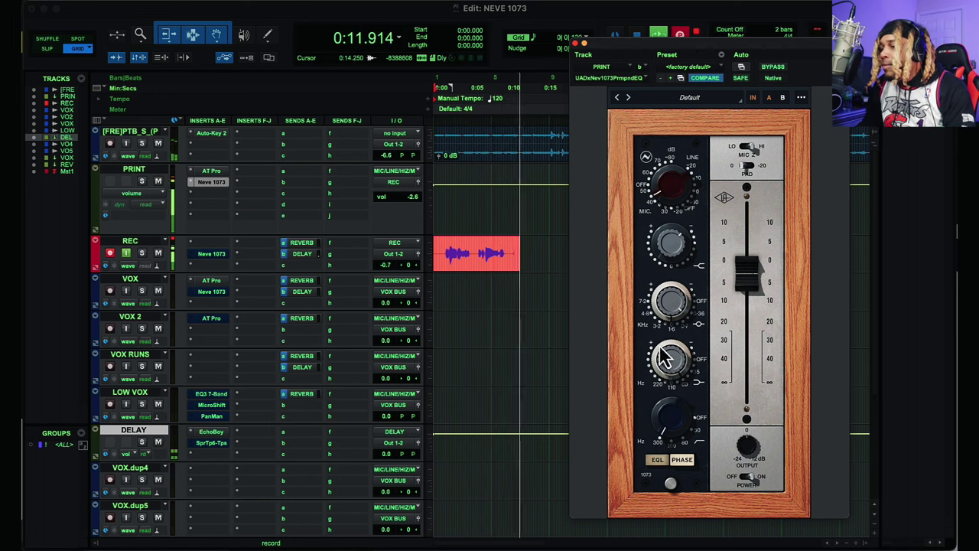
click(658, 458)
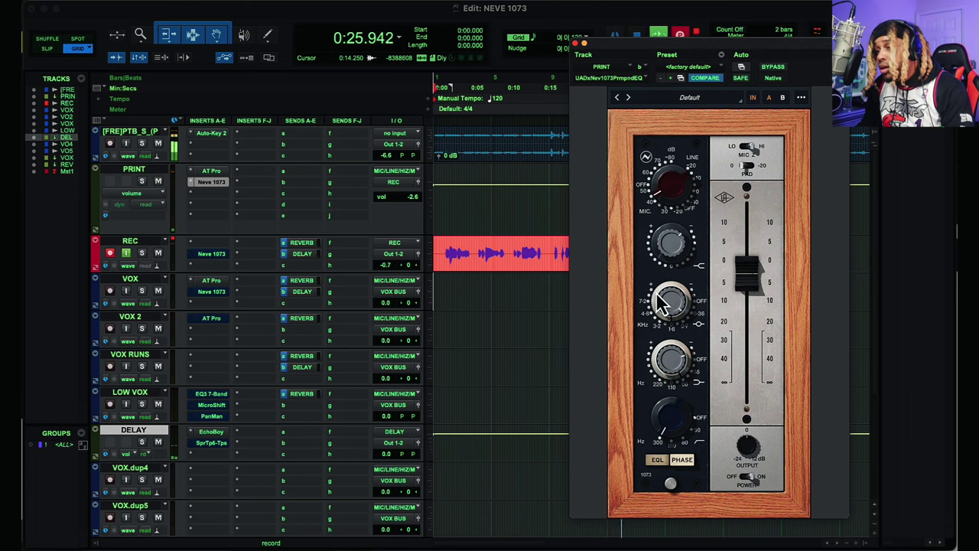
drag(727, 53, 847, 53)
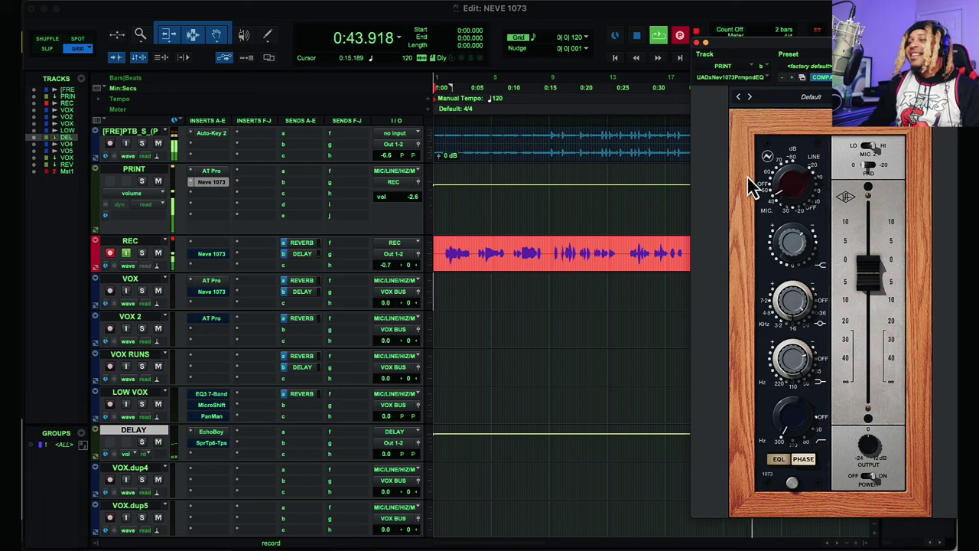
click(636, 35)
Step: Move the new take from REC to VOX 2 and increase the VOX 2 track's height
drag(507, 268, 486, 346)
click(448, 284)
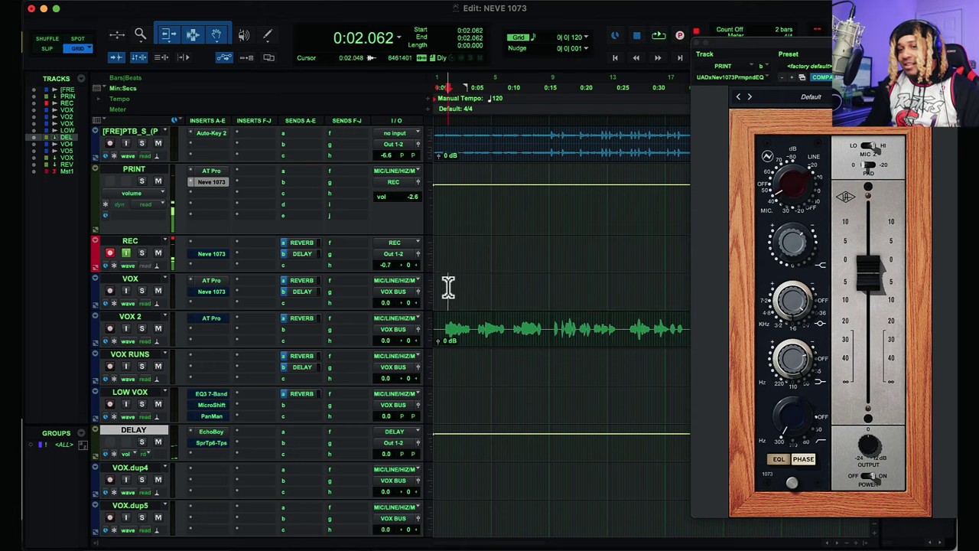
drag(218, 348, 204, 390)
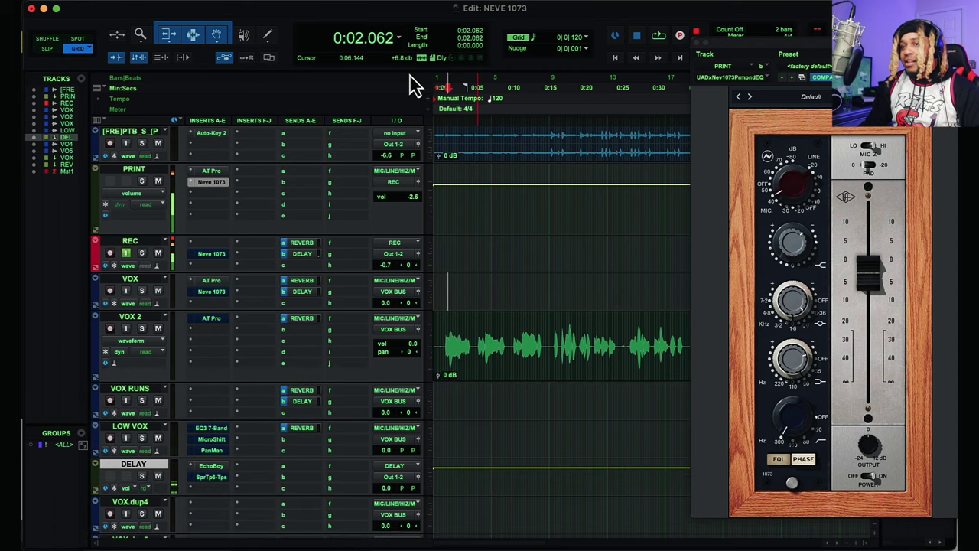
Step: Play back the new VOX 2 take from about 2 seconds in and stop playback
key(space)
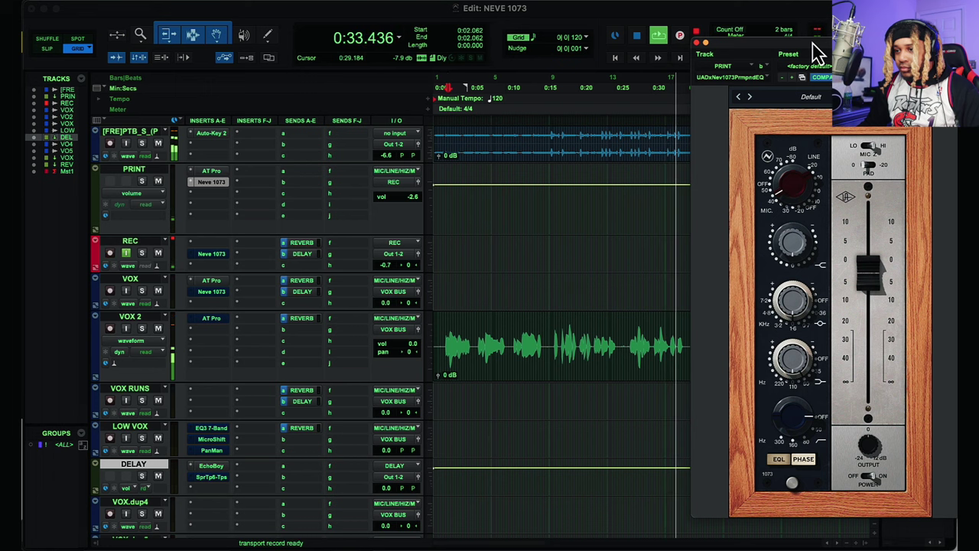
key(space)
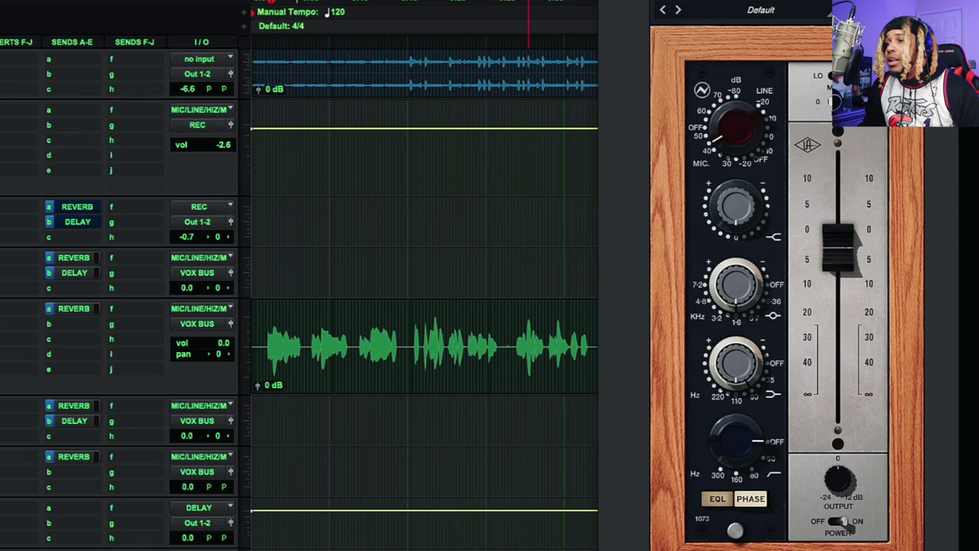
Step: Toggle the PRINT Neve 1073's PHASE switch on and off, and switch the plug-in's power off and back on
drag(782, 96, 716, 98)
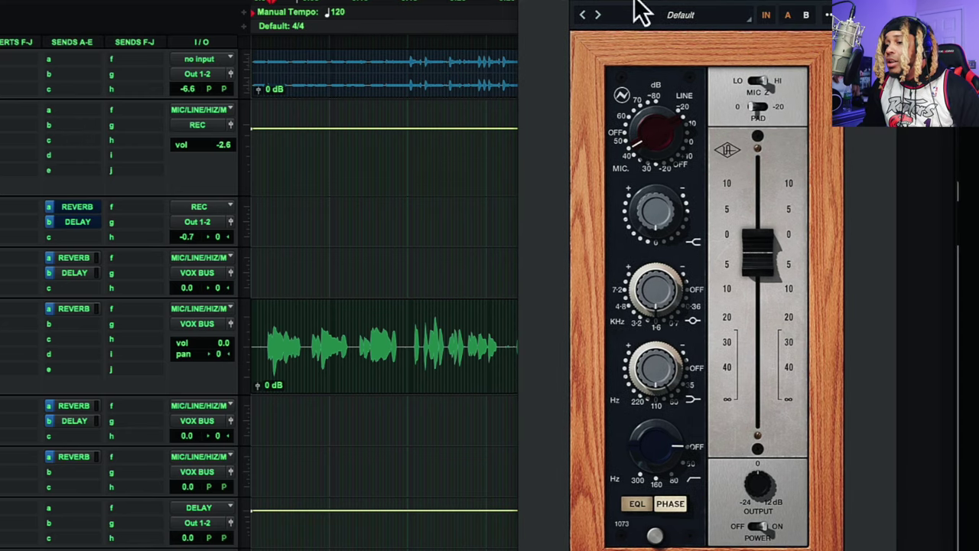
click(676, 508)
click(678, 514)
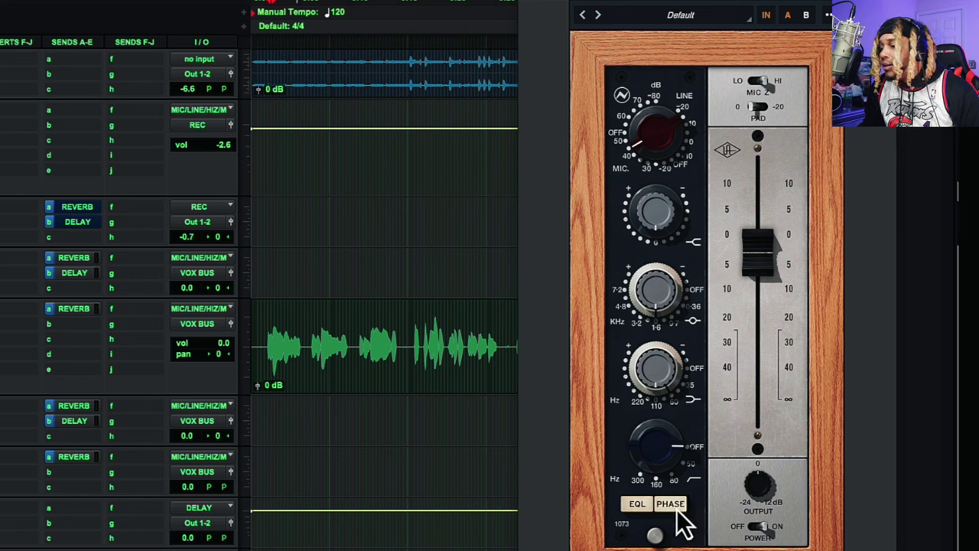
click(759, 536)
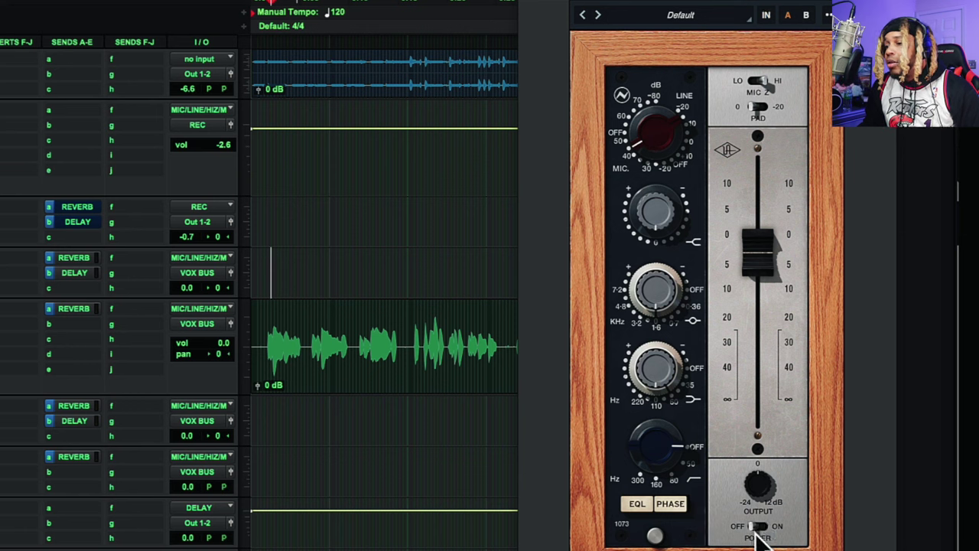
click(759, 536)
click(758, 535)
click(757, 529)
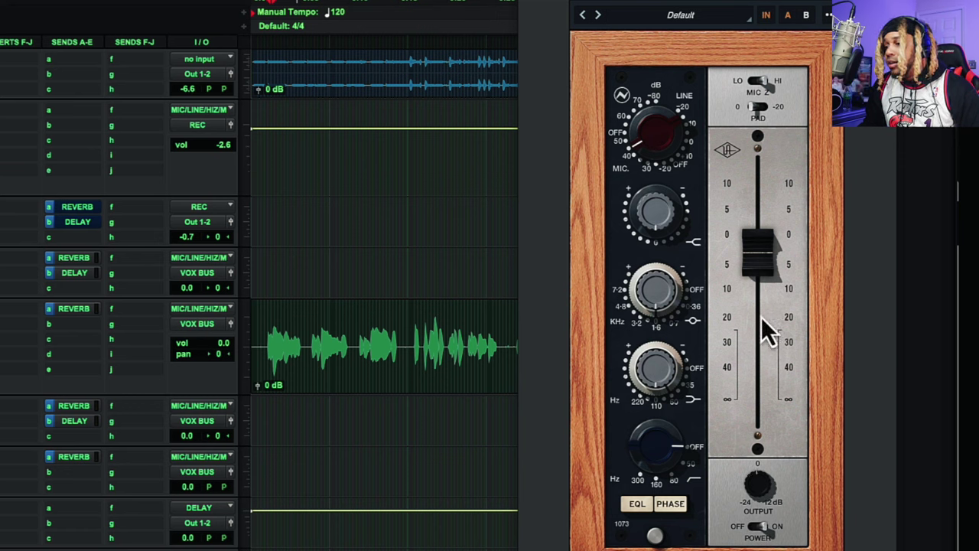
Step: Raise the PRINT Neve 1073's fader to just above 0 and bring it down to about -5
drag(760, 266, 757, 223)
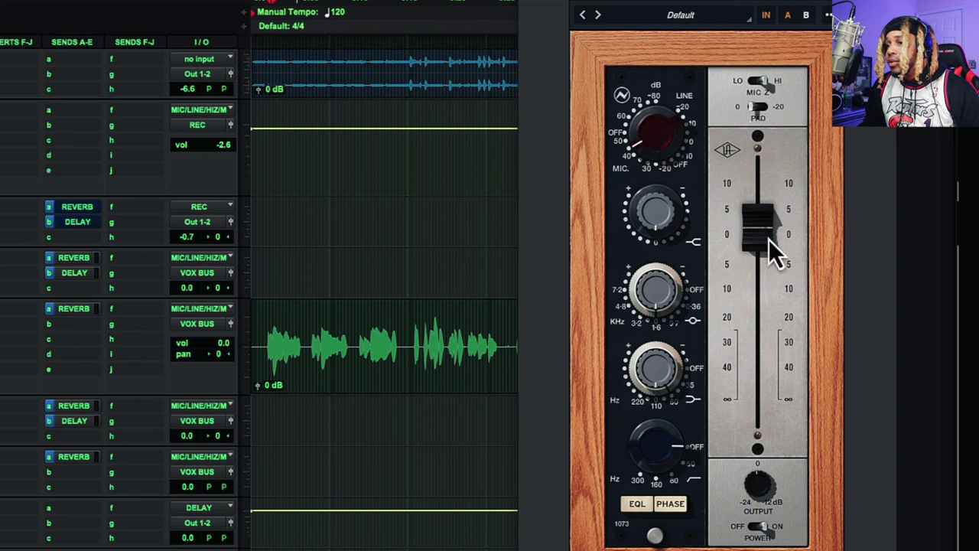
drag(769, 240, 752, 284)
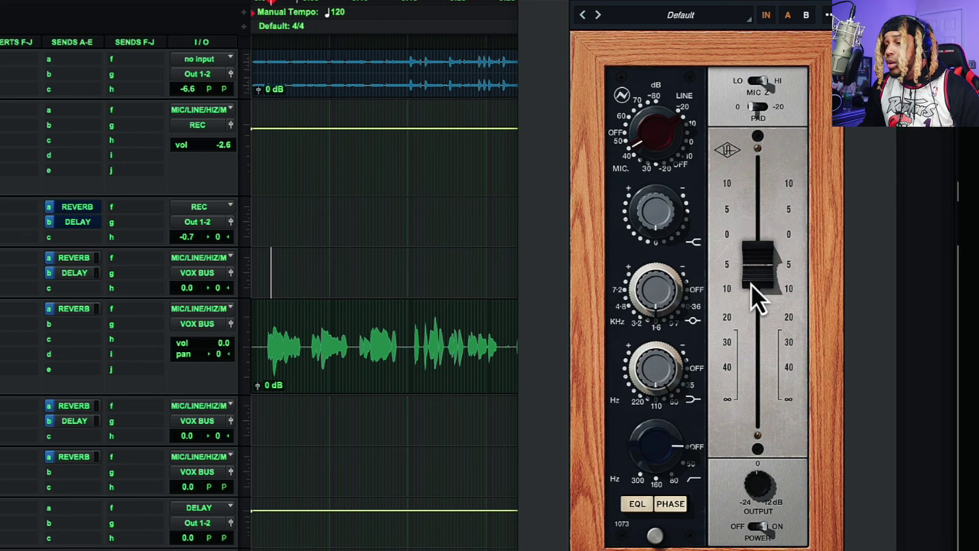